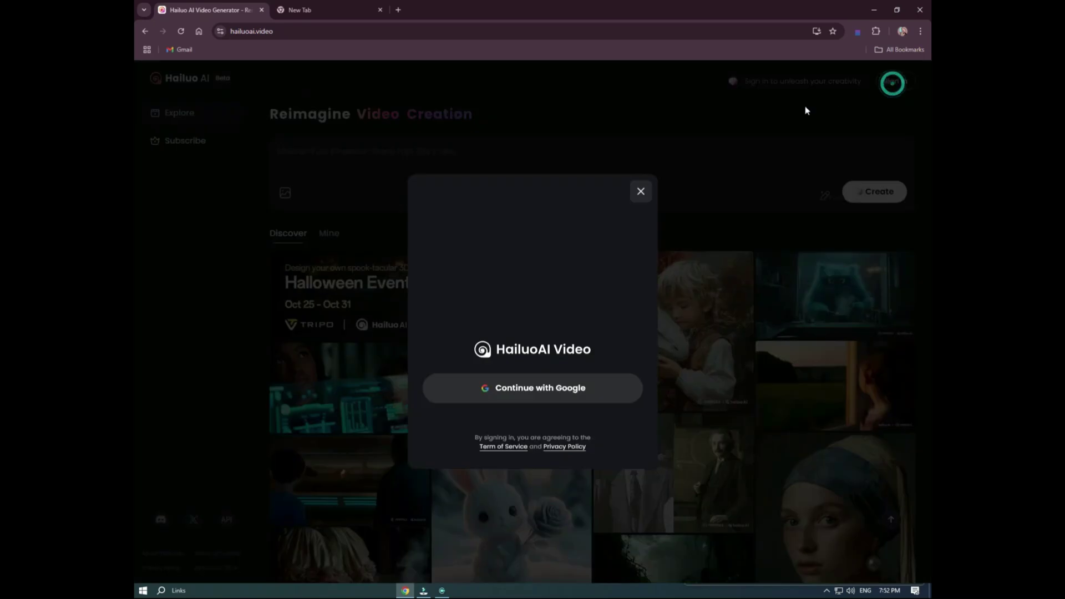
Sign in to Hailuo AI with Google, then check the account menu for the free plan
left_click(539, 389)
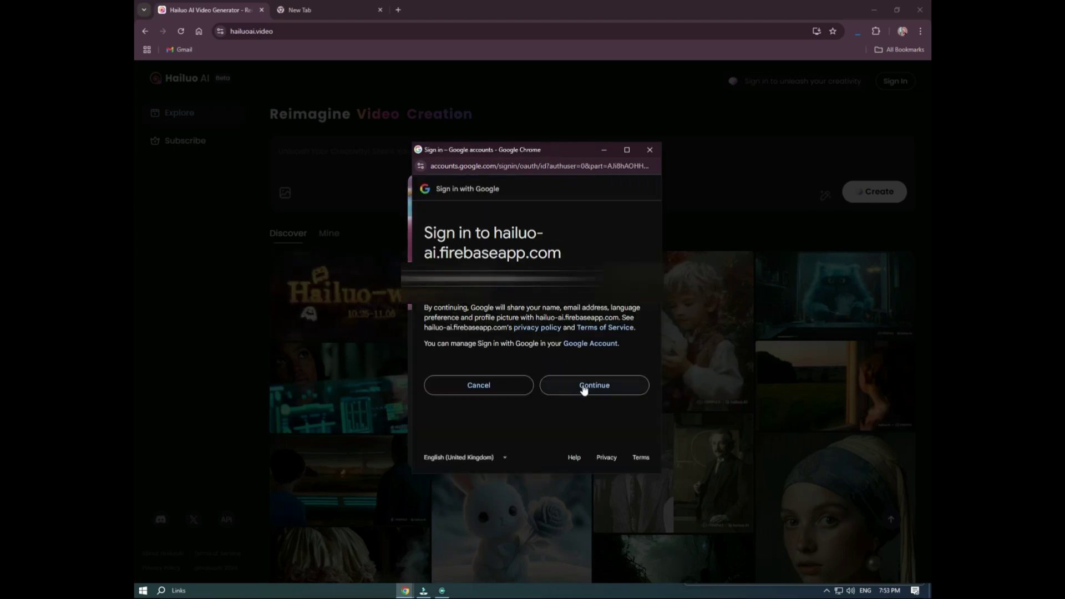
left_click(583, 387)
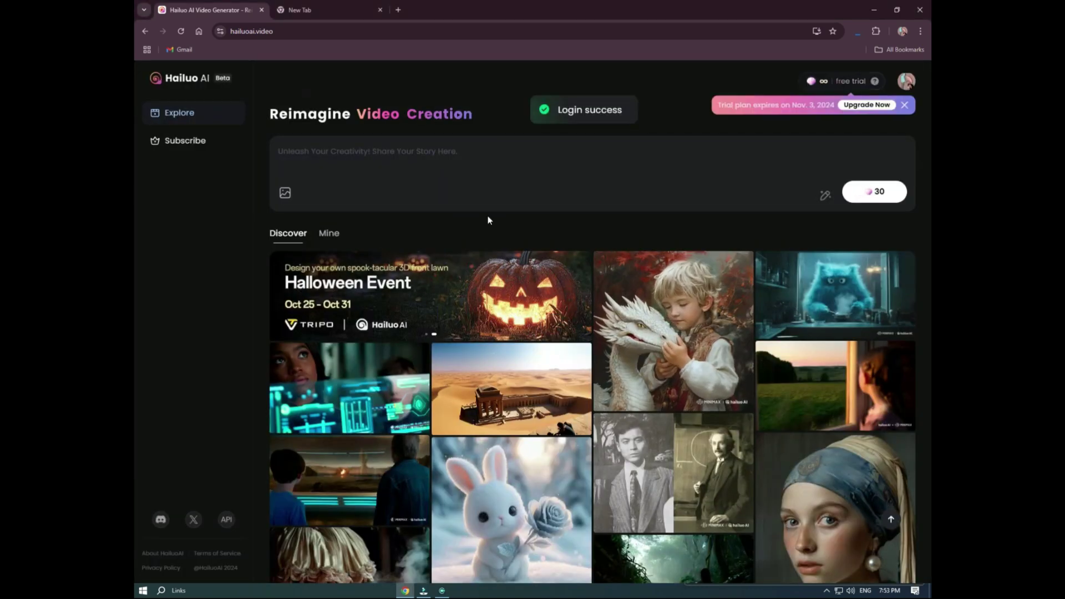
left_click(418, 158)
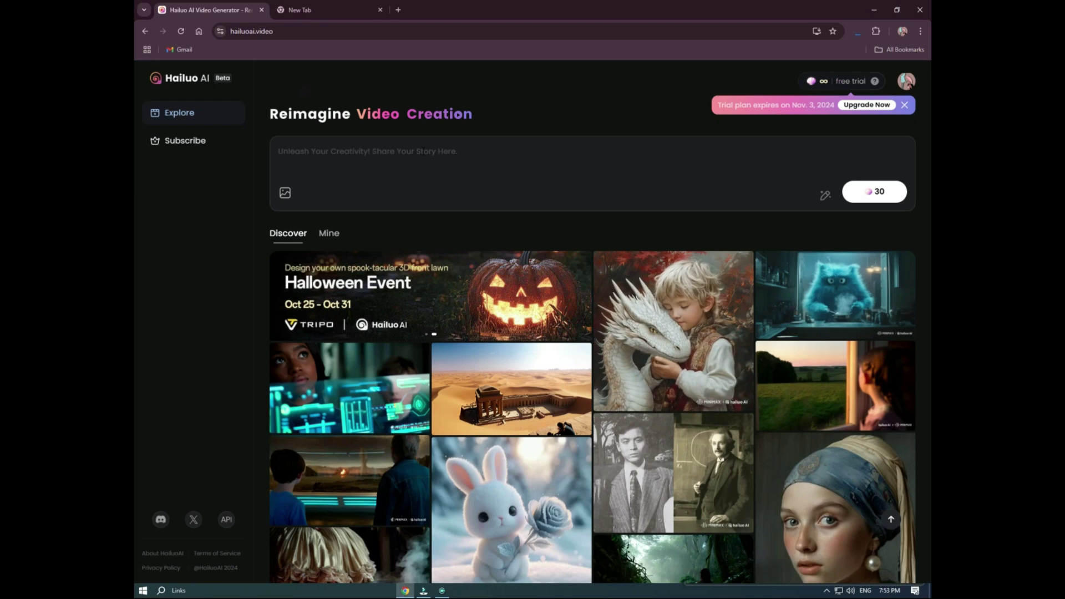
left_click(906, 83)
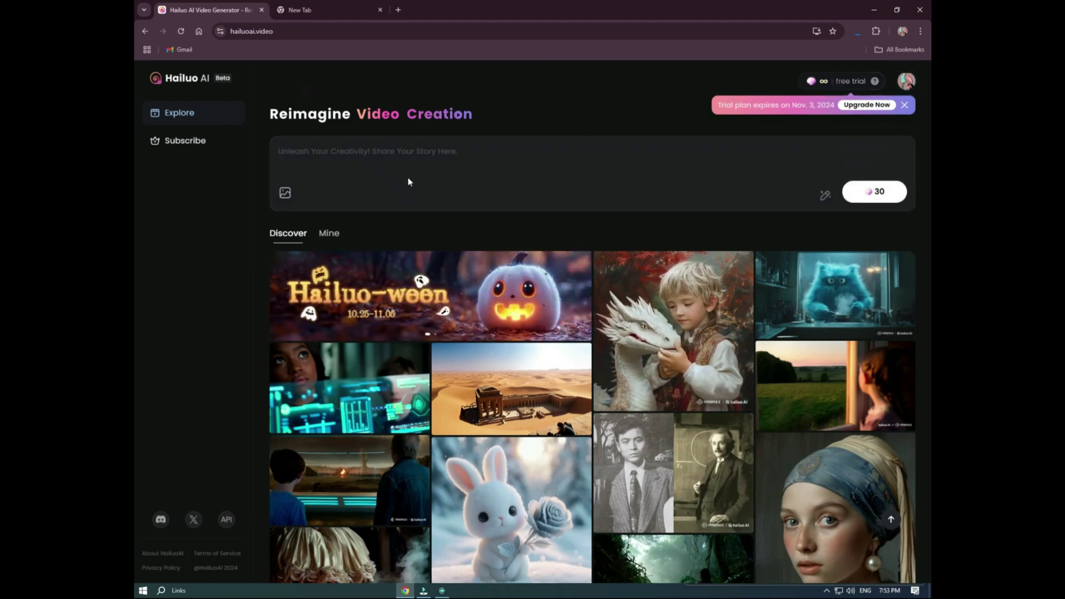
left_click(849, 81)
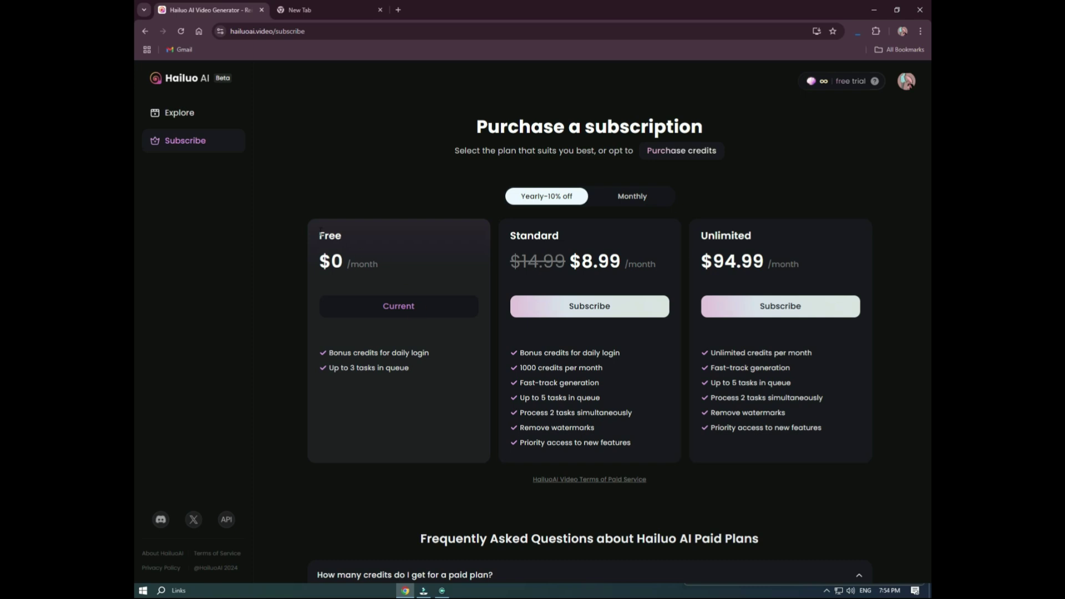
left_click(202, 117)
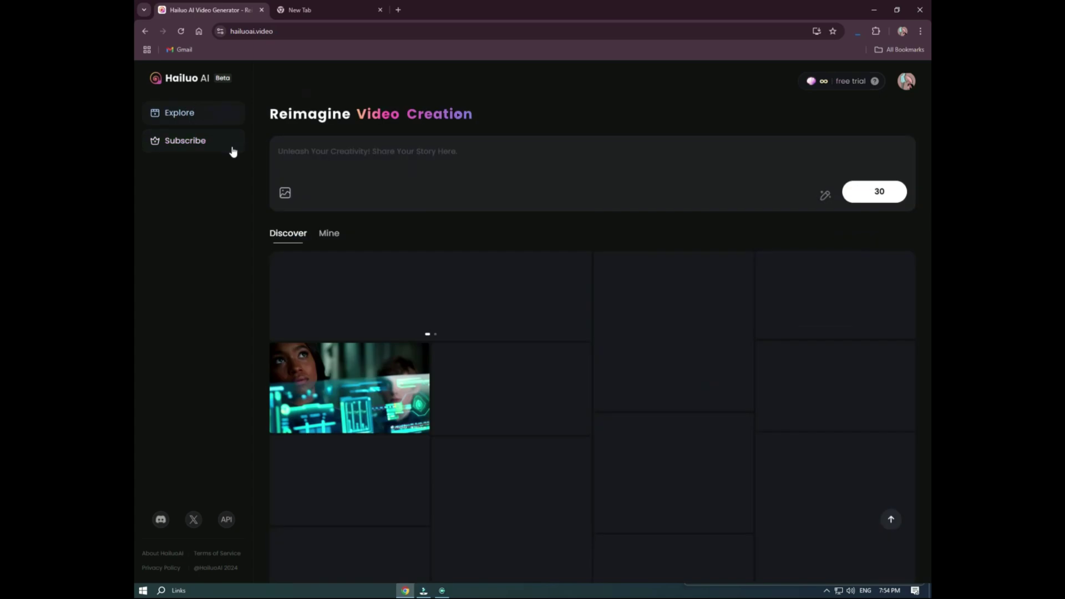
left_click(318, 154)
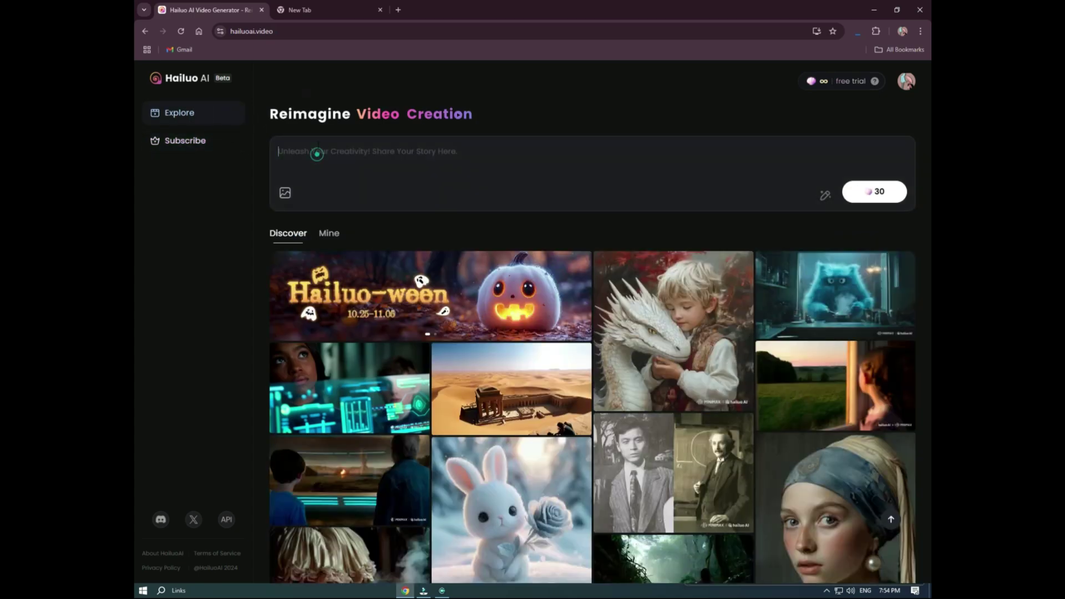
scroll(460, 300, "down", 2)
scroll(461, 300, "down", 2)
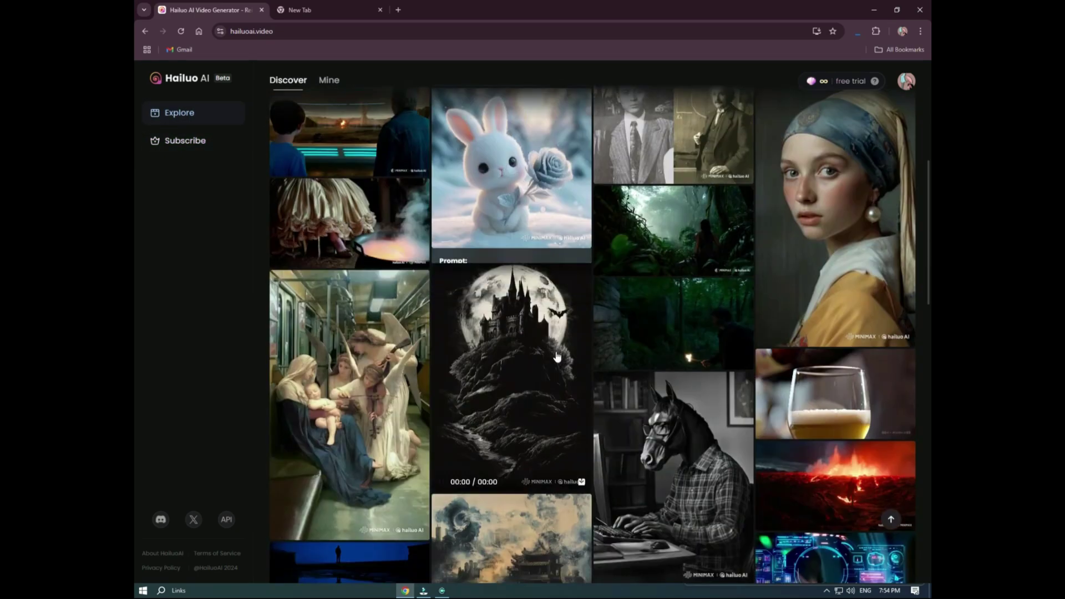
scroll(526, 257, "down", 5)
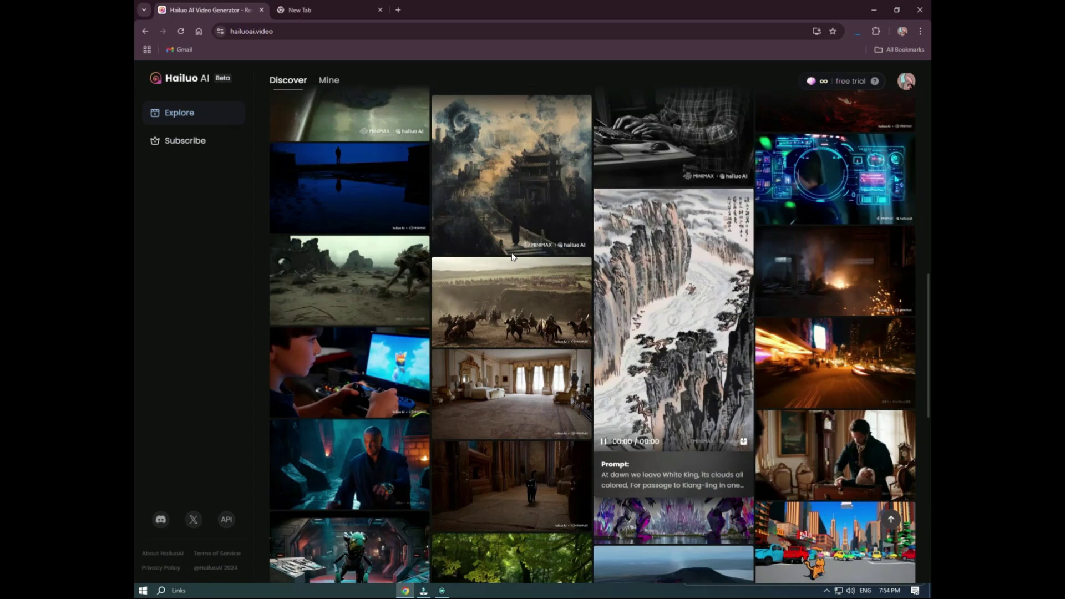
scroll(500, 245, "up", 1)
scroll(825, 201, "up", 6)
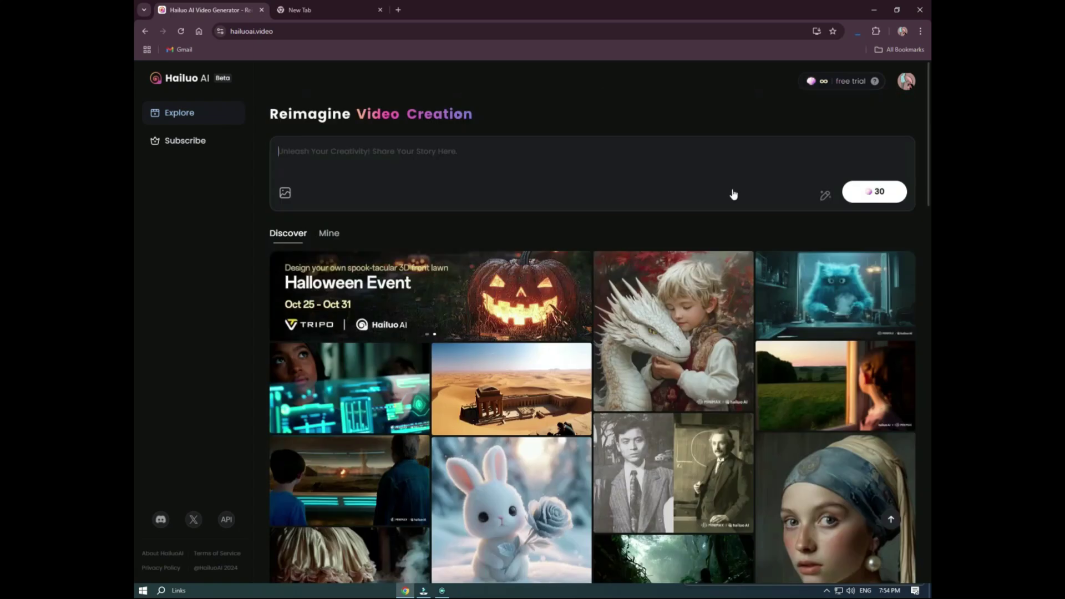
left_click(368, 157)
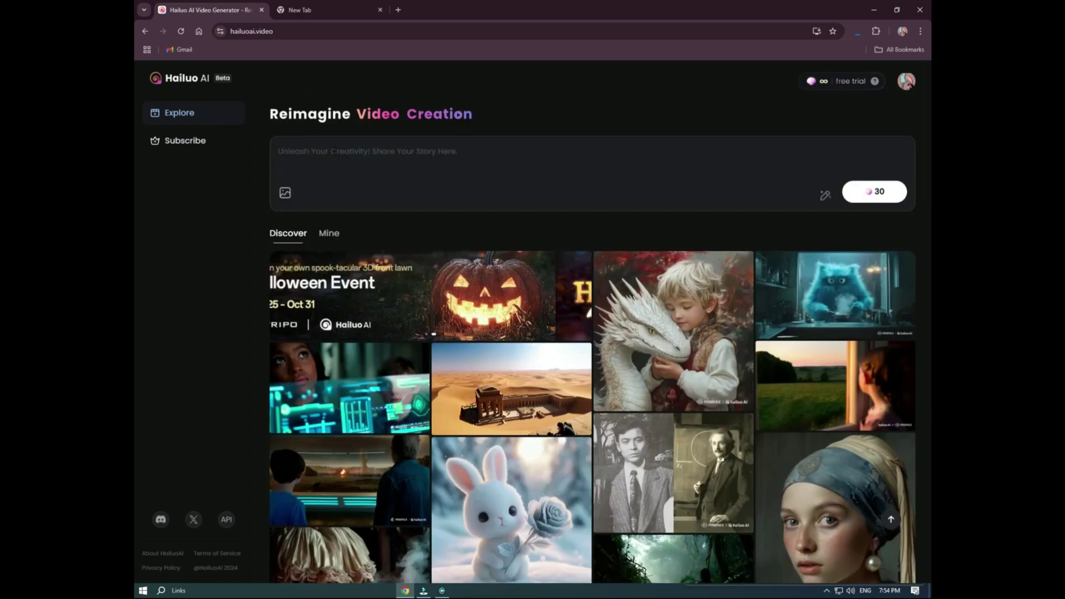
left_click(326, 238)
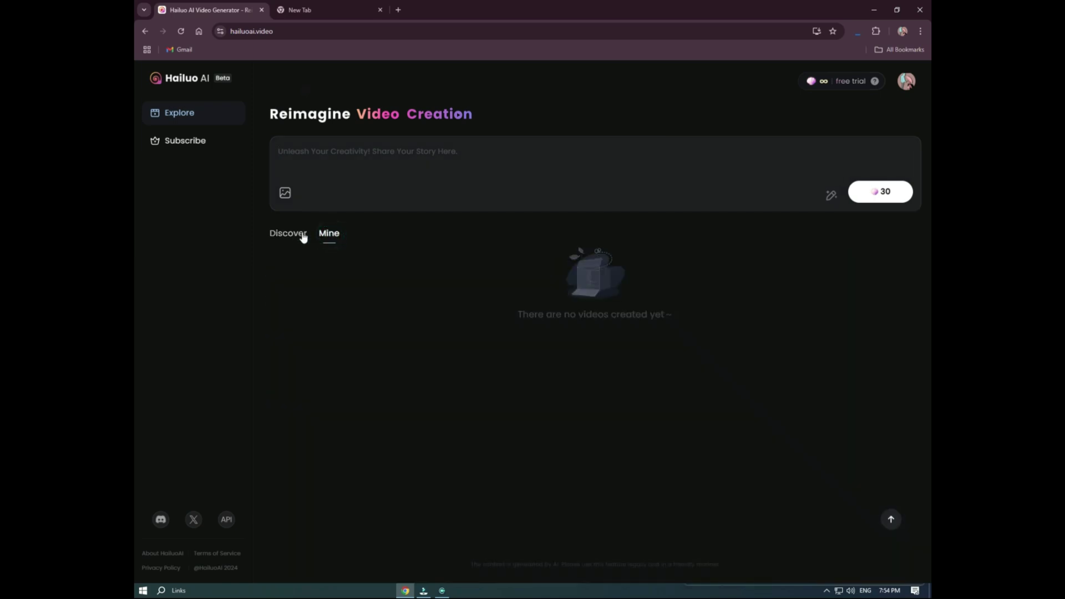
left_click(301, 237)
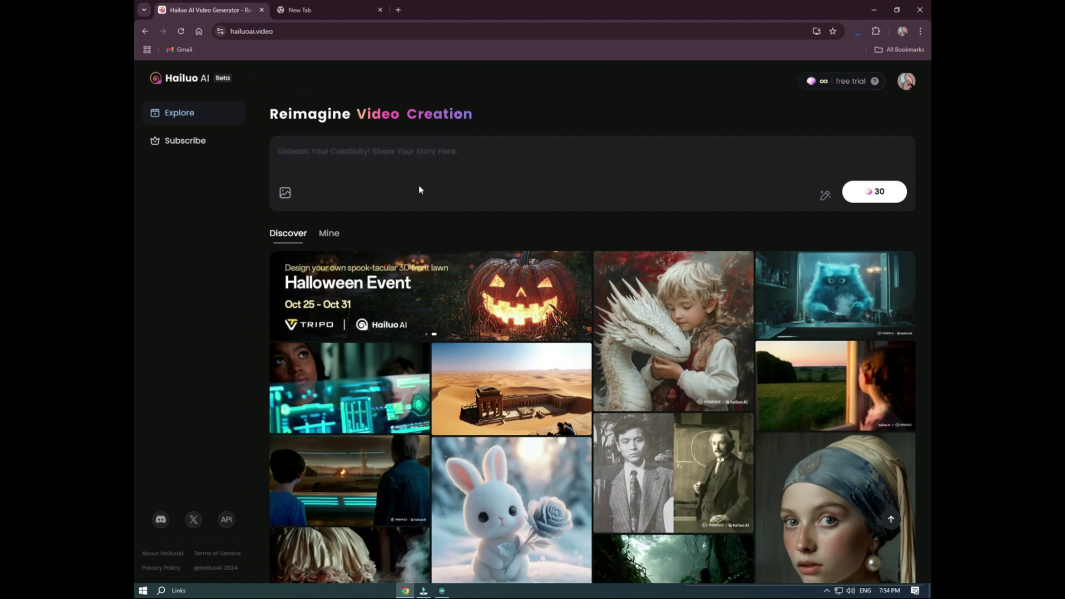
left_click(392, 161)
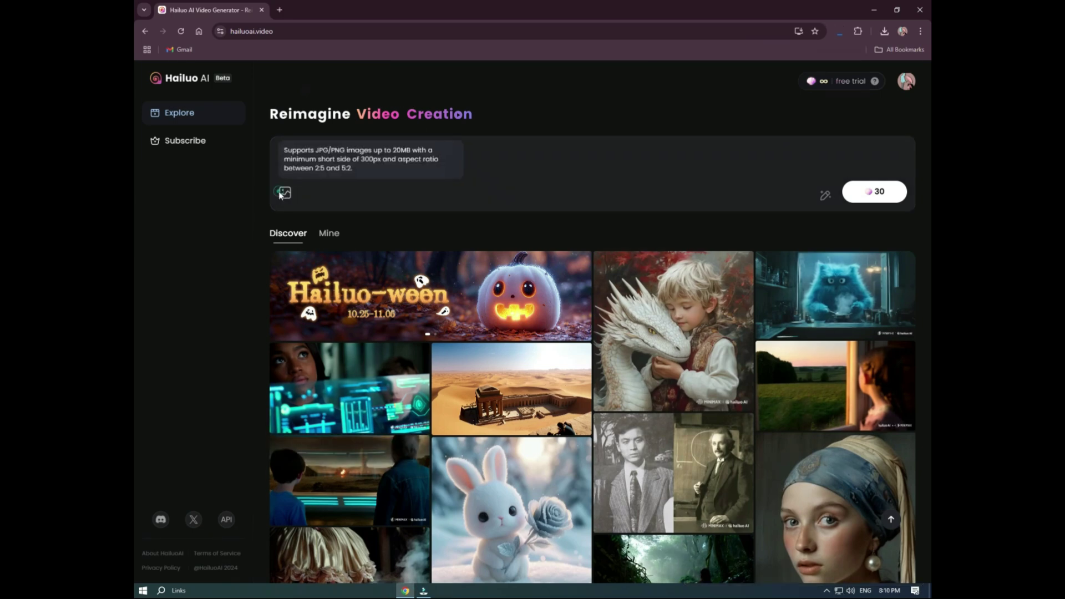
Upload the Desktop image 1111 as the starting frame and review the rain prompt text
left_click(285, 193)
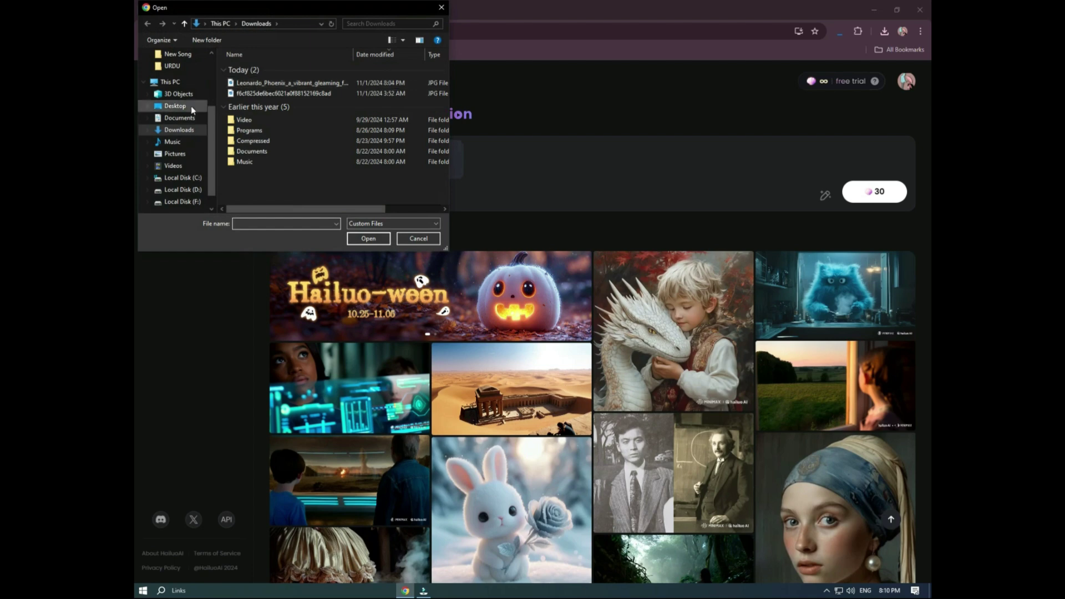
left_click(177, 107)
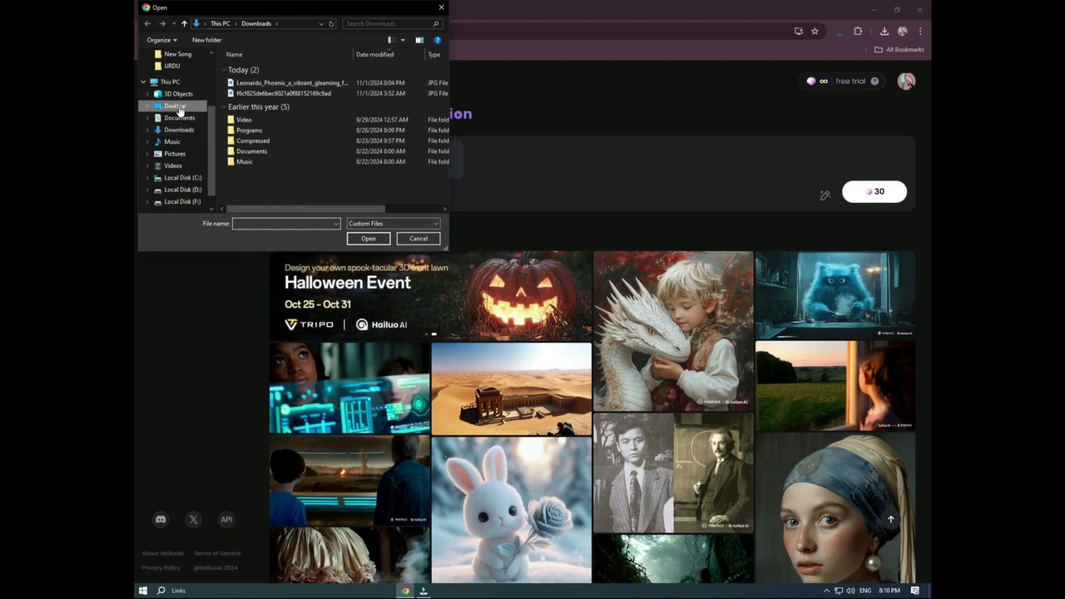
left_click(268, 75)
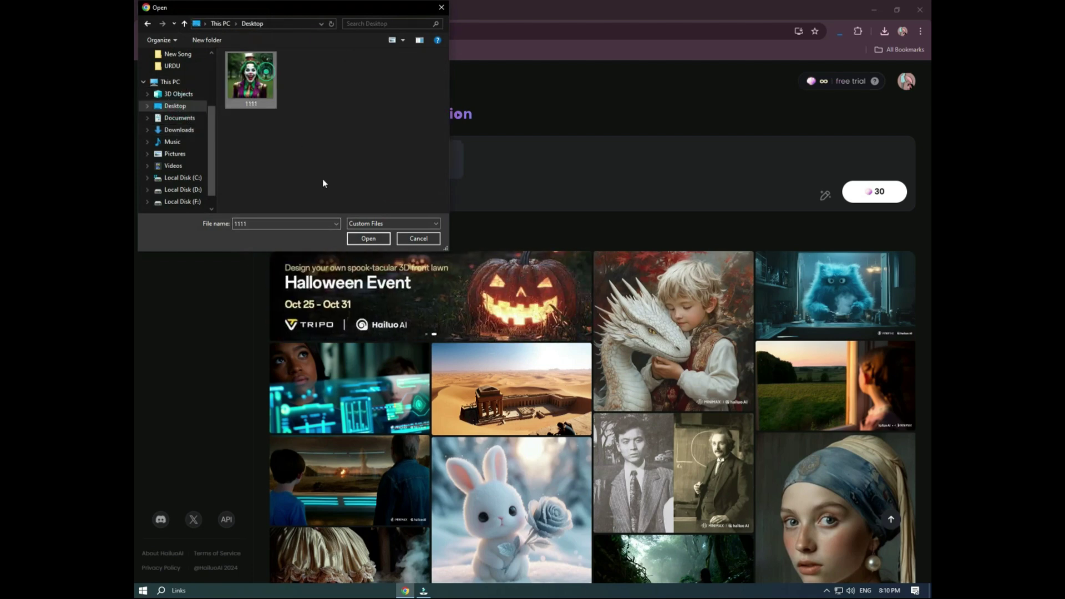
left_click(366, 241)
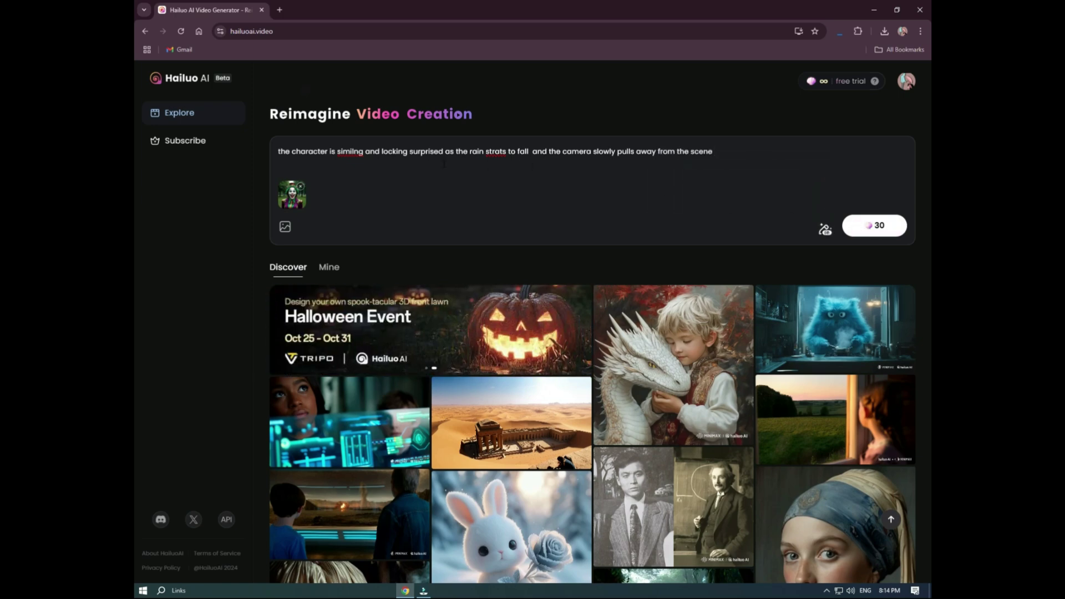
left_click_drag(278, 151, 709, 141)
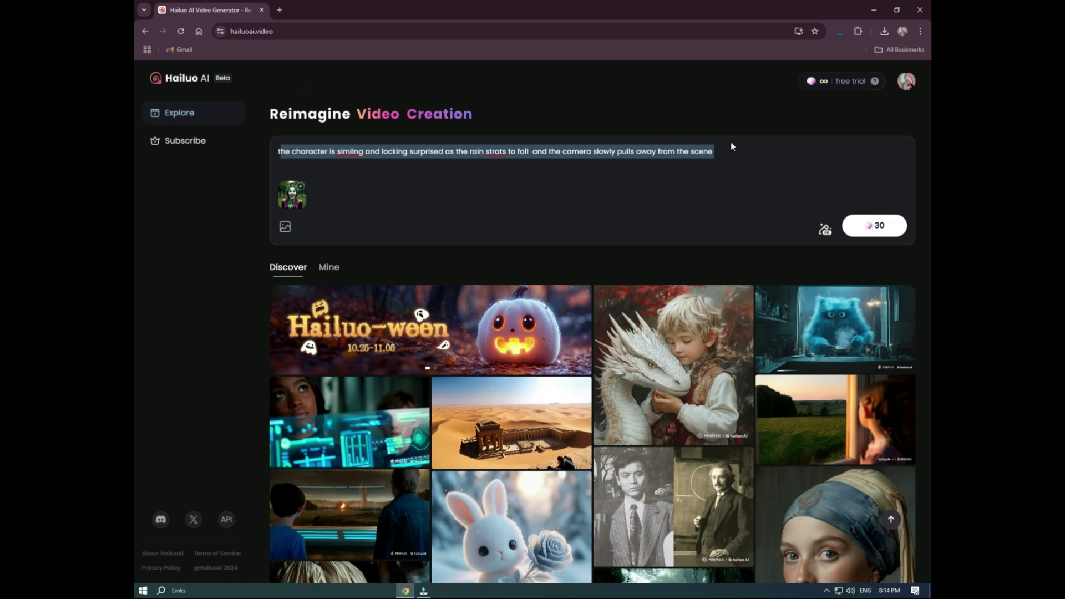
left_click(731, 145)
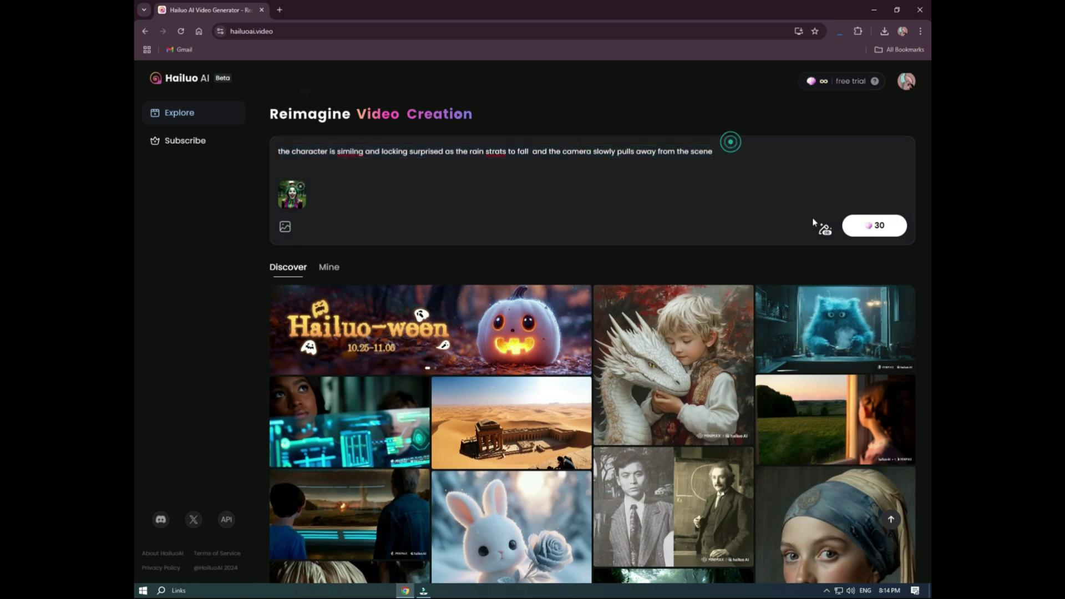
Generate the 30-credit six-second joker clip and open its finished video card
left_click(872, 230)
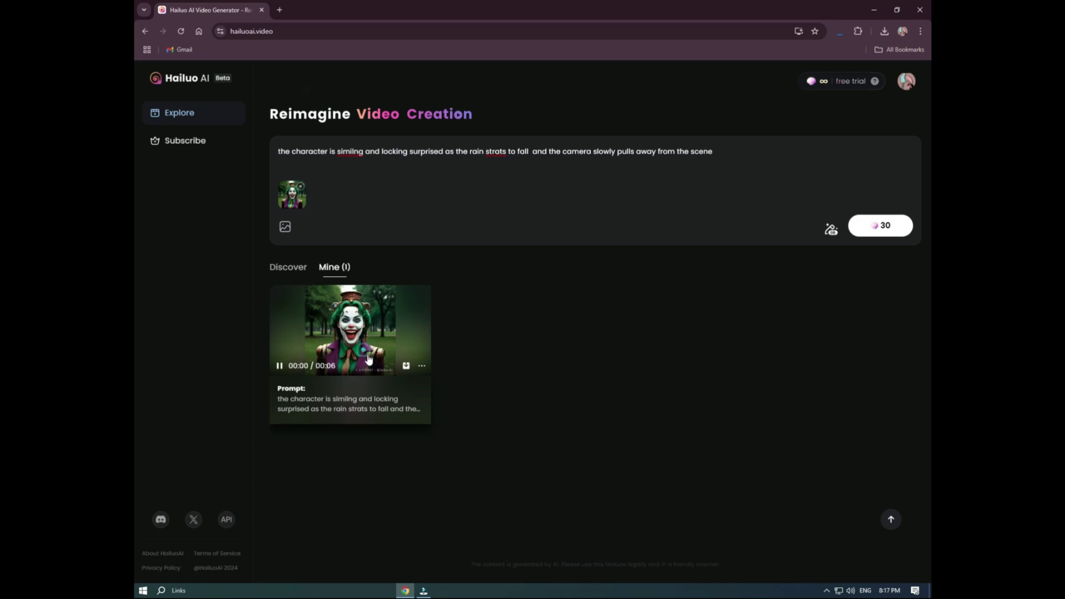
left_click(361, 352)
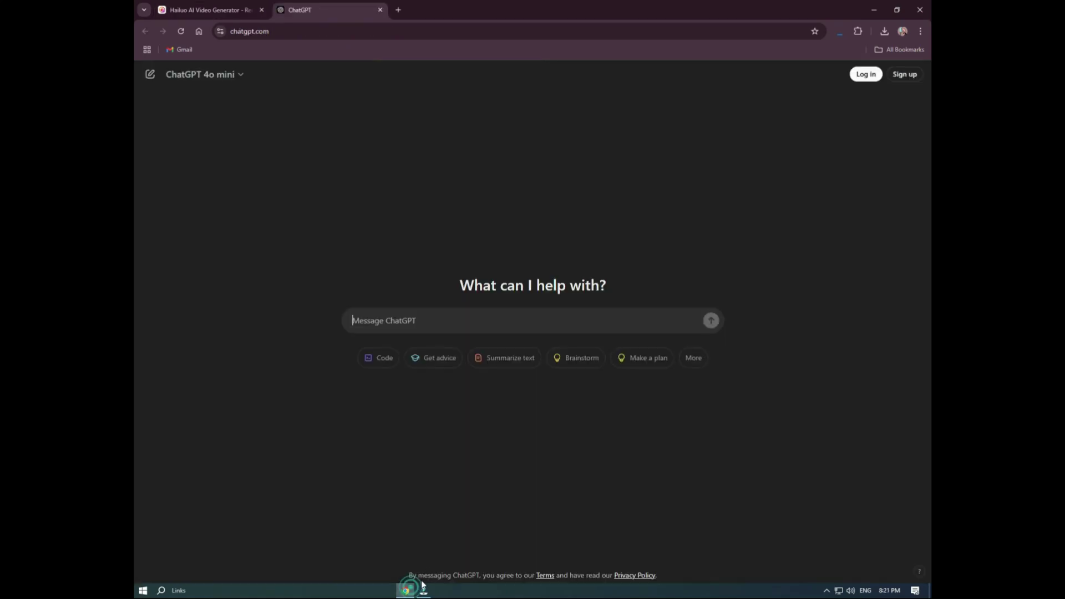
Send ChatGPT the request for a dreamy Lamborghini description to use as a prompt
left_click(422, 316)
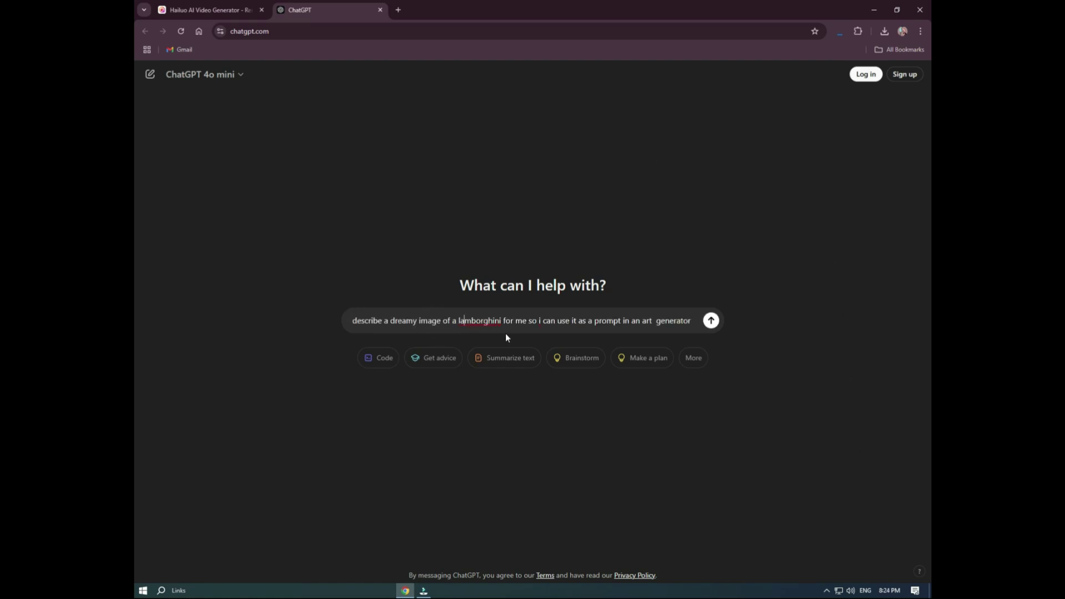
triple_click(351, 320)
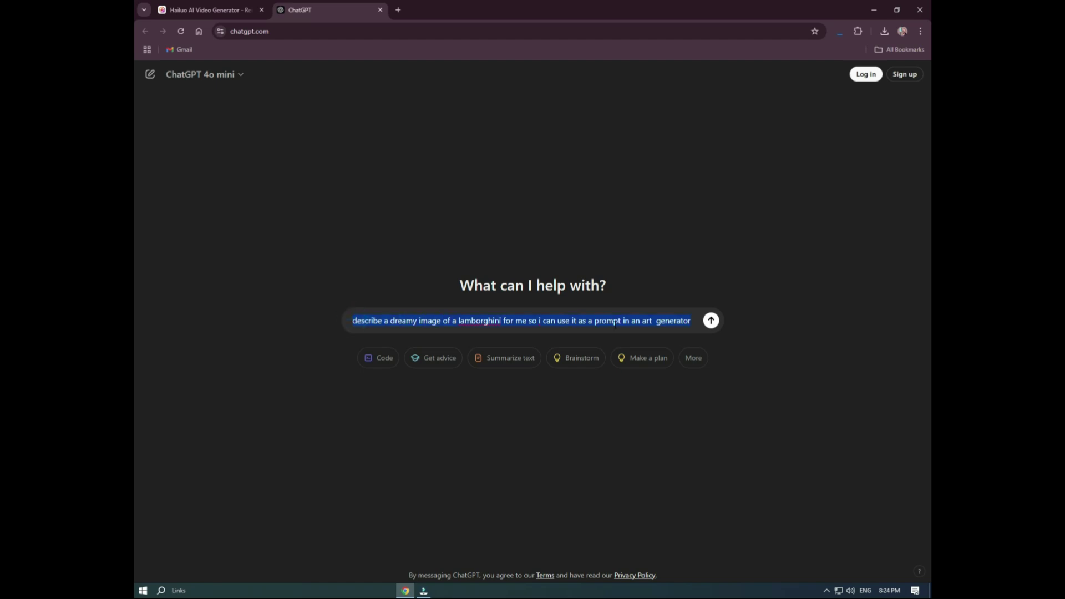
key("Return")
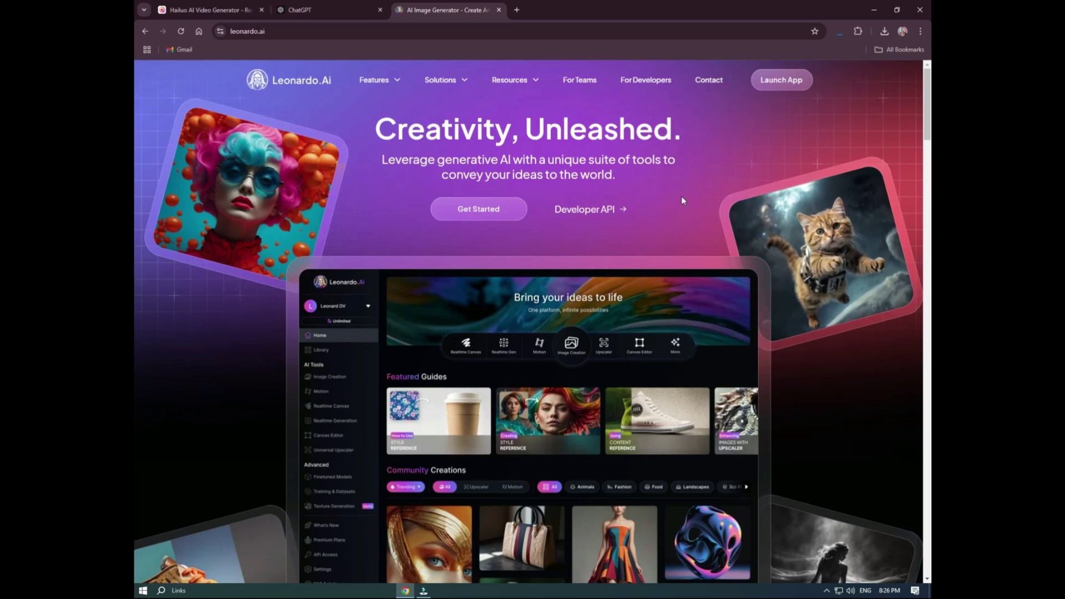
scroll(682, 200, "down", 3)
scroll(696, 223, "down", 3)
scroll(706, 253, "down", 3)
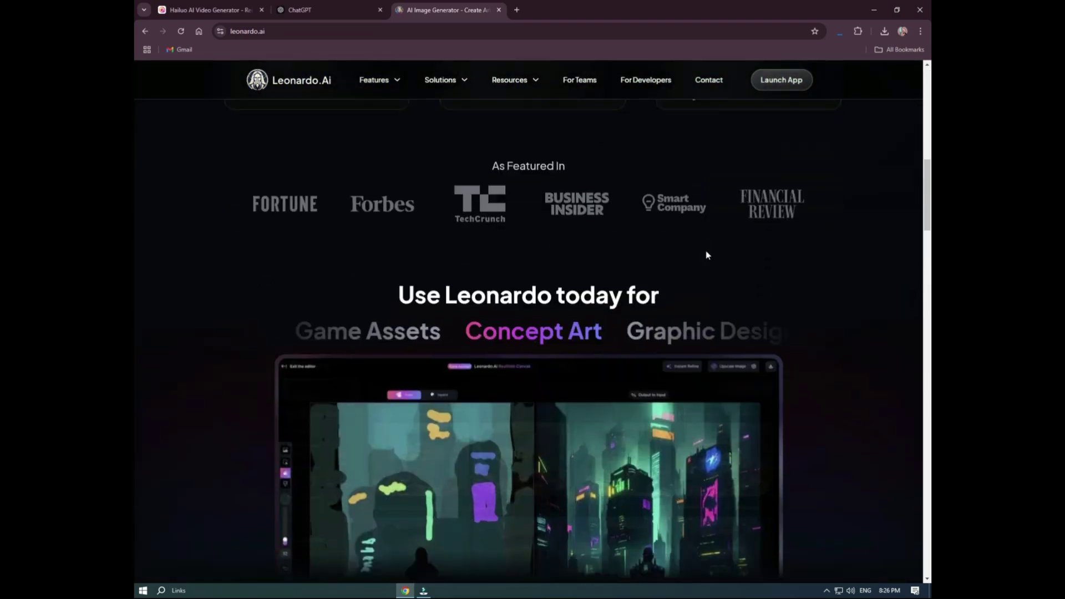
scroll(706, 255, "down", 4)
scroll(706, 254, "up", 3)
scroll(706, 254, "up", 4)
scroll(707, 255, "up", 4)
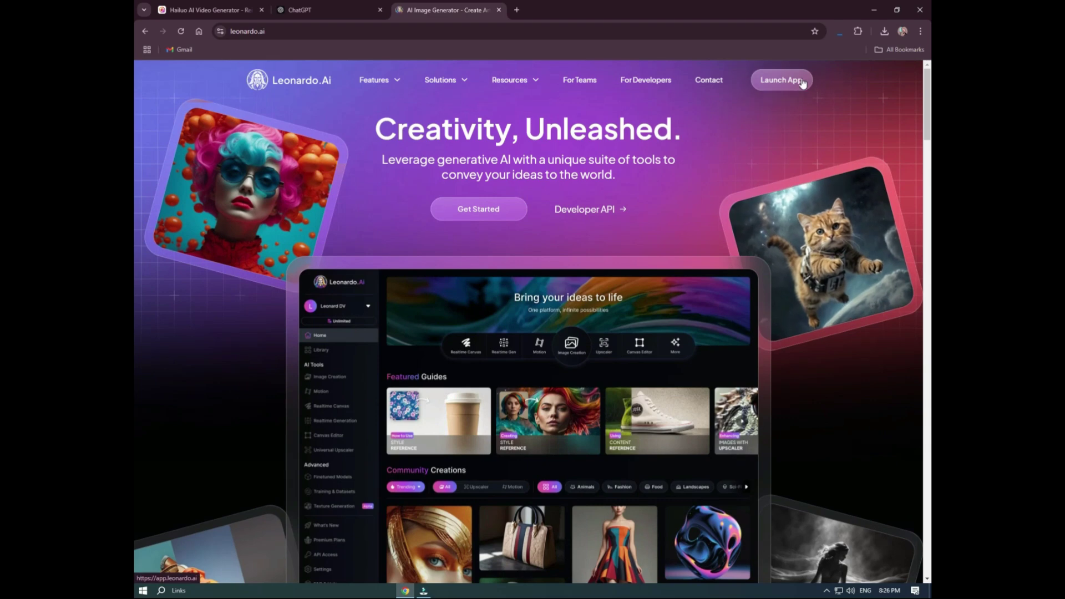
Launch the Leonardo.Ai app in a new tab and open Image Creation
left_click(796, 80)
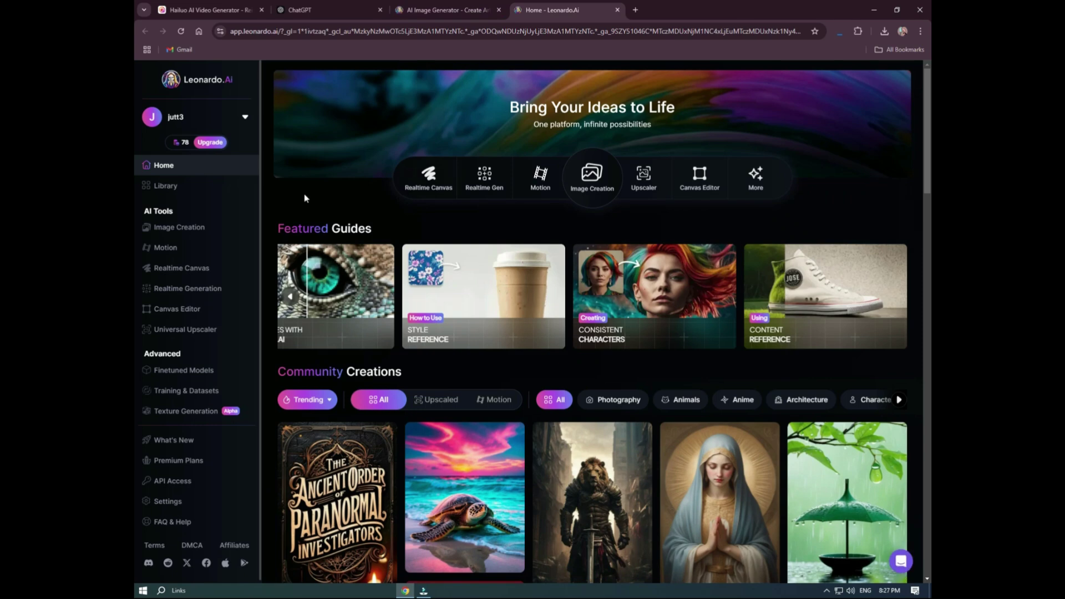
left_click(592, 177)
Paste the Lamborghini description and choose 3D Render style with 16:9 dimensions
right_click(461, 110)
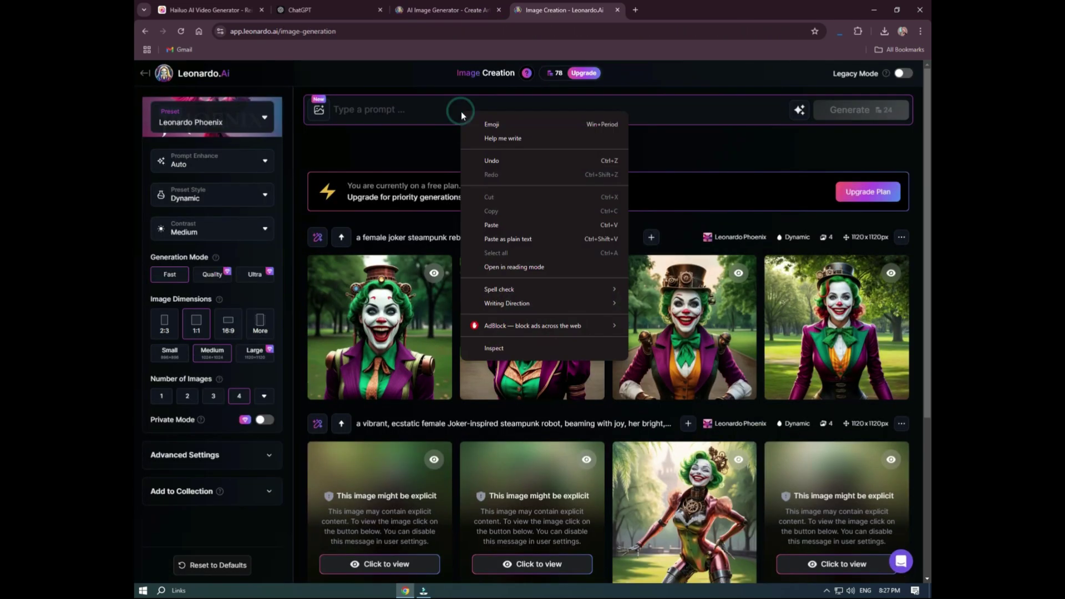
left_click(525, 239)
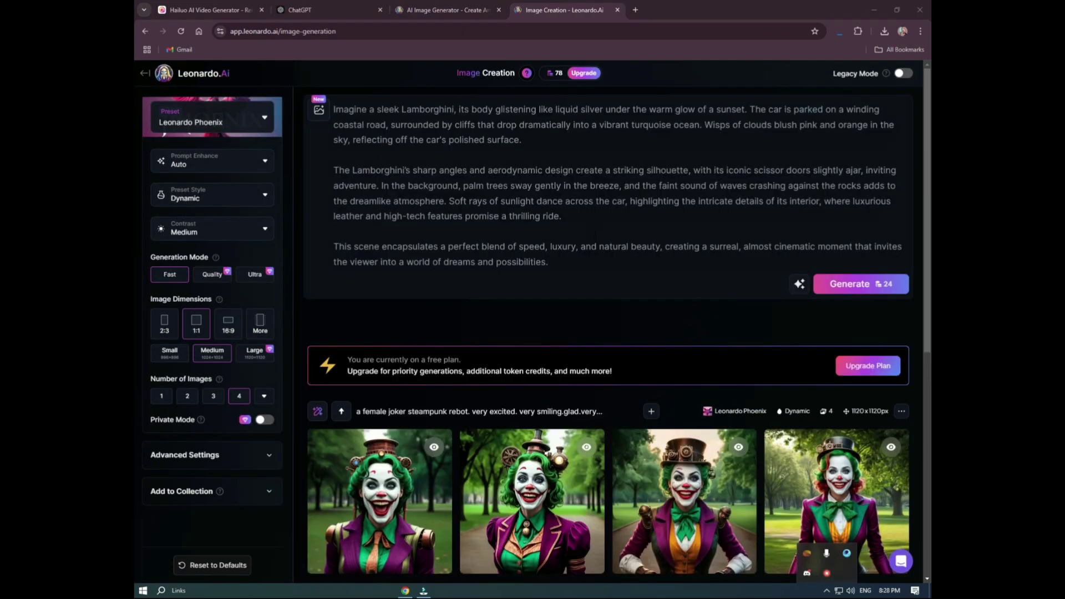
left_click(249, 124)
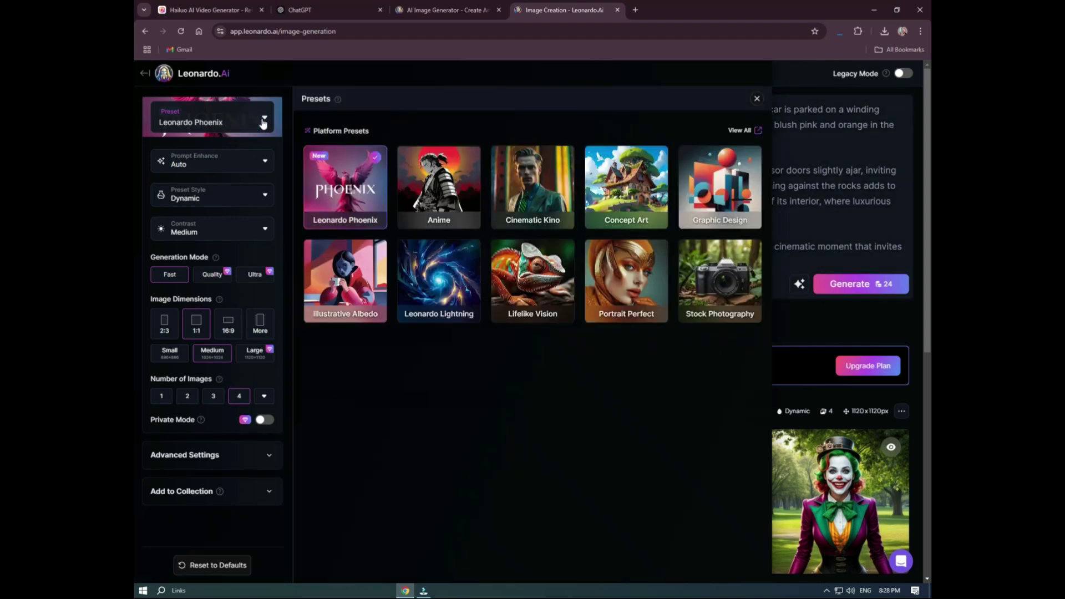
left_click(265, 198)
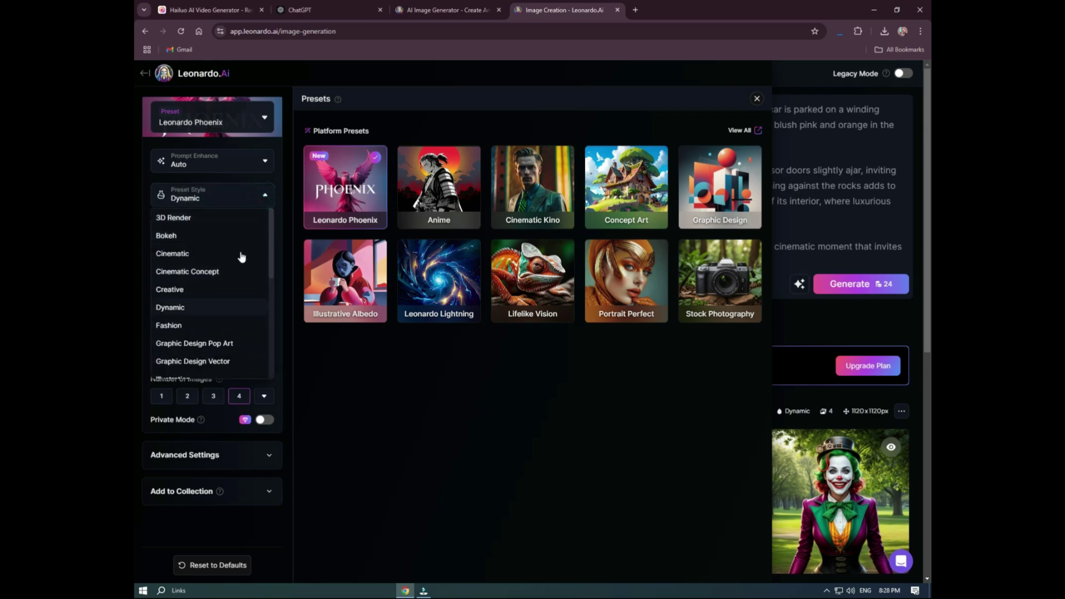
left_click(161, 222)
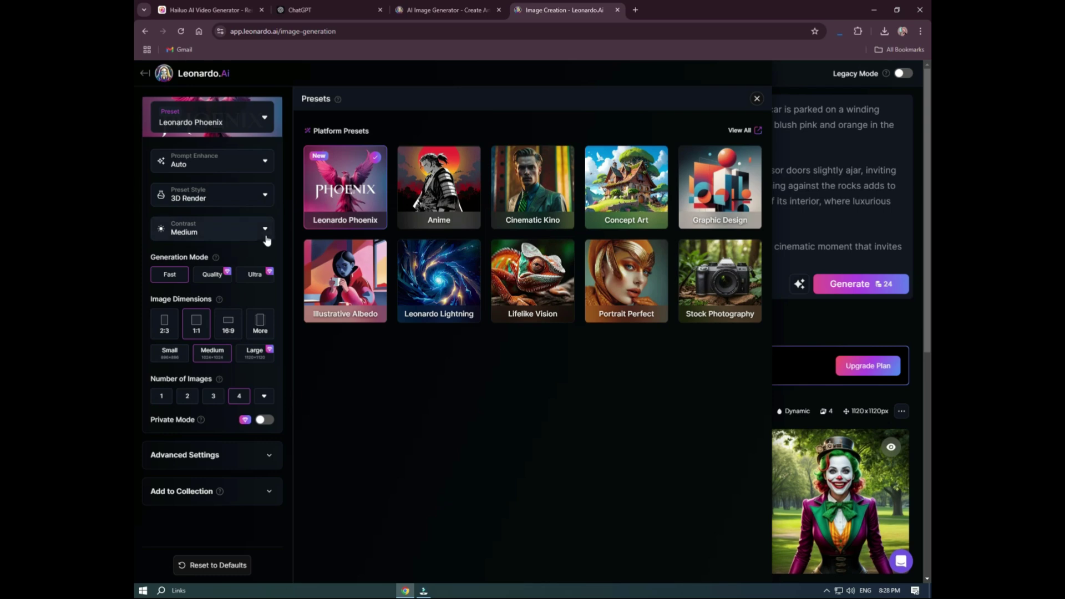
left_click(228, 324)
Generate the four Lamborghini images and view the second one full size
left_click(787, 295)
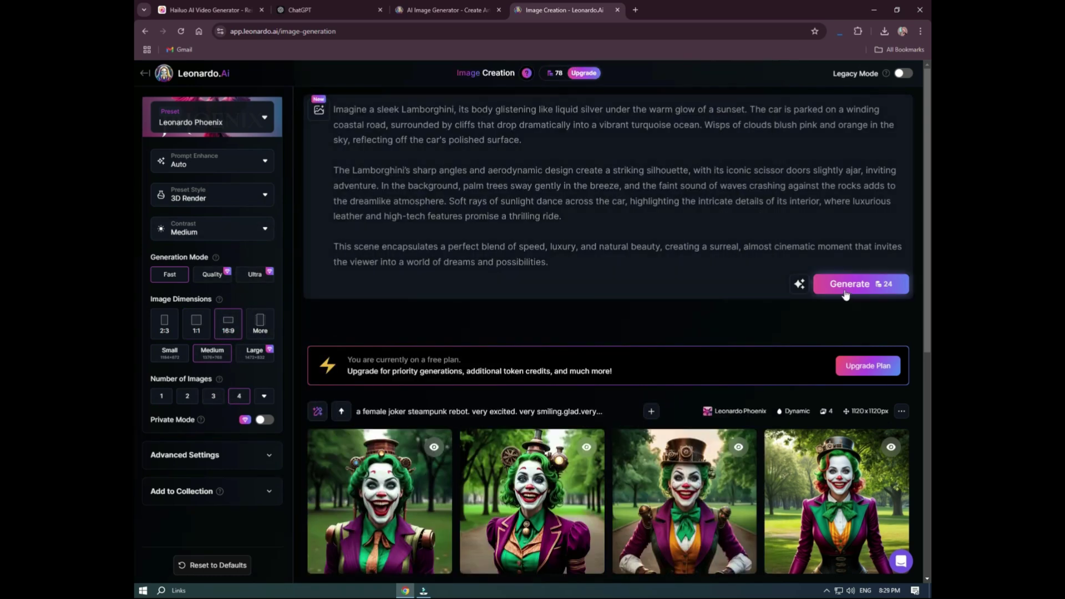
left_click(845, 290)
scroll(598, 372, "down", 2)
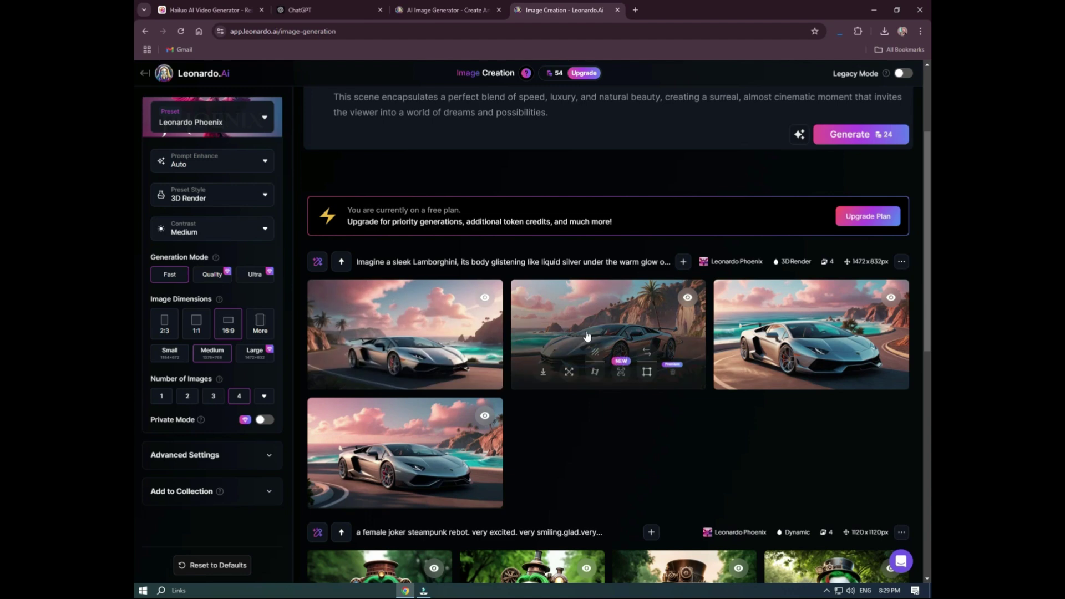
left_click(586, 330)
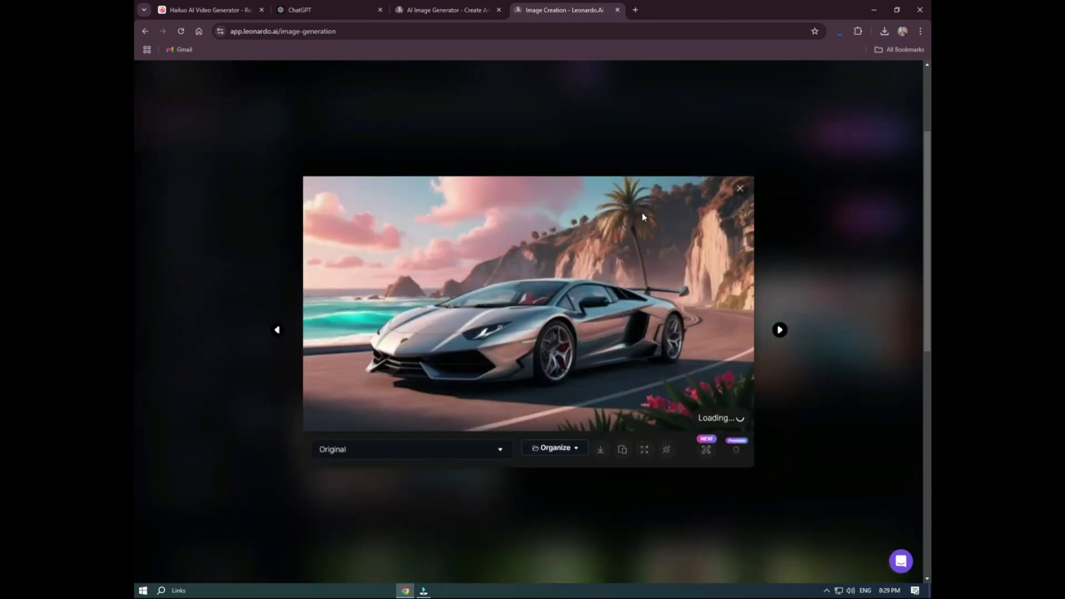
Step forward twice and back once through the Lamborghini images in the lightbox
left_click(780, 332)
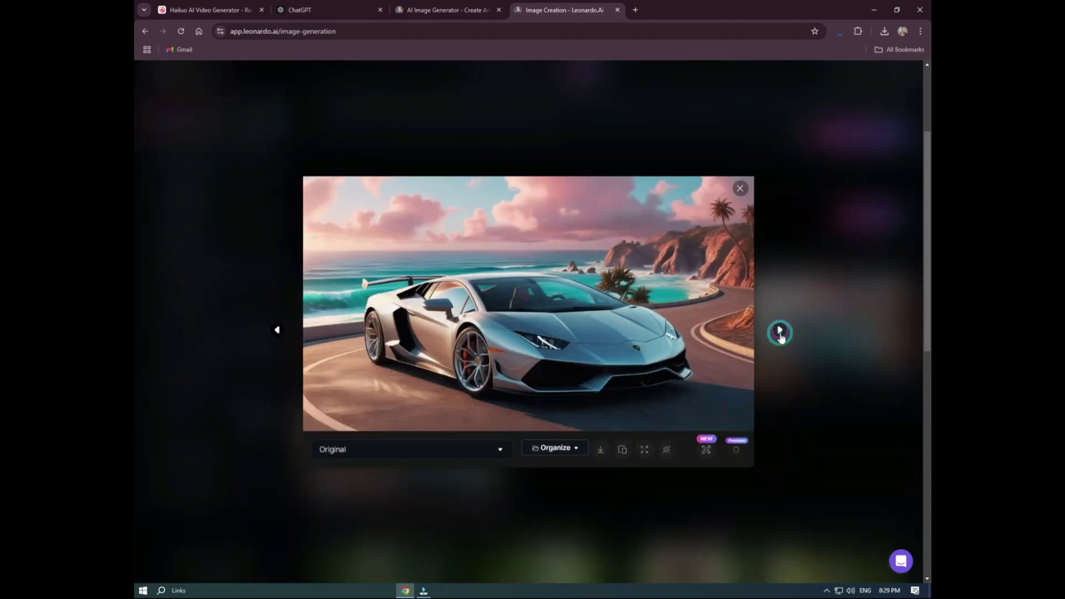
left_click(780, 331)
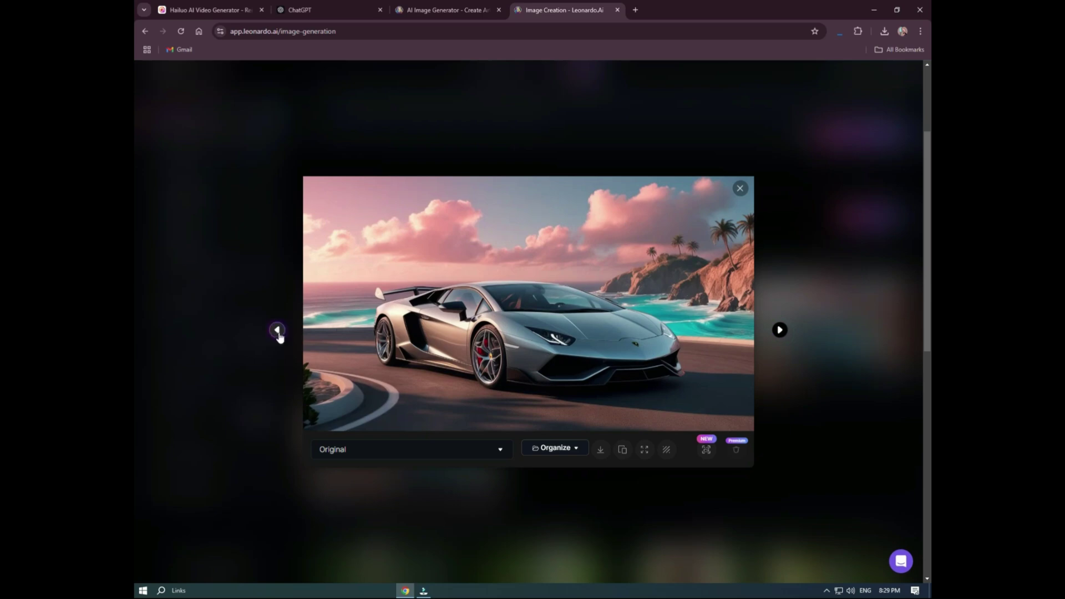
left_click(280, 331)
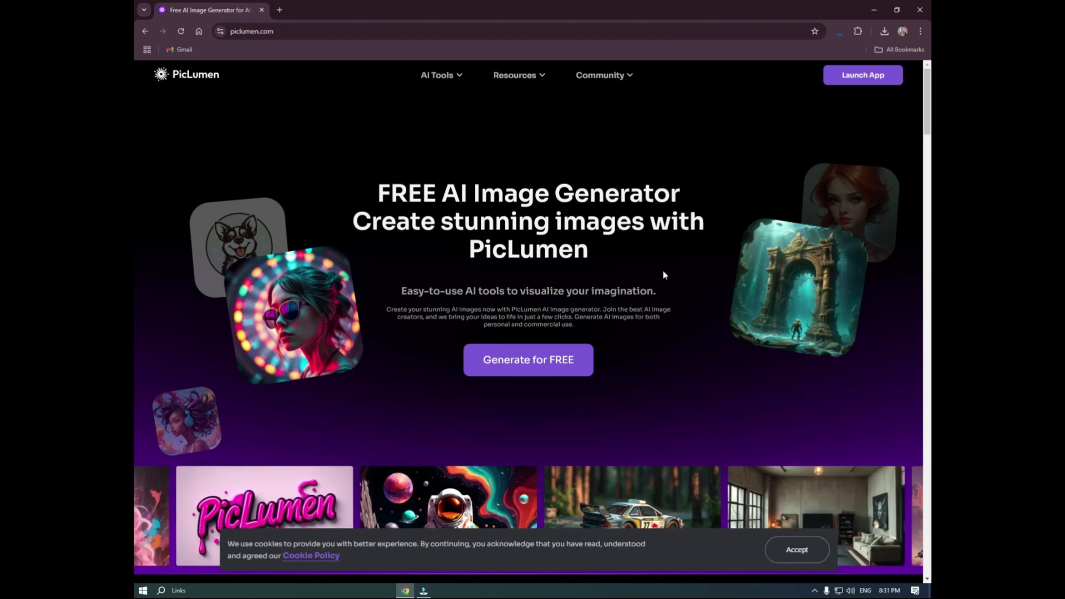
scroll(574, 279, "down", 2)
Launch the PicLumen app and log in with the chosen Google account
left_click(576, 268)
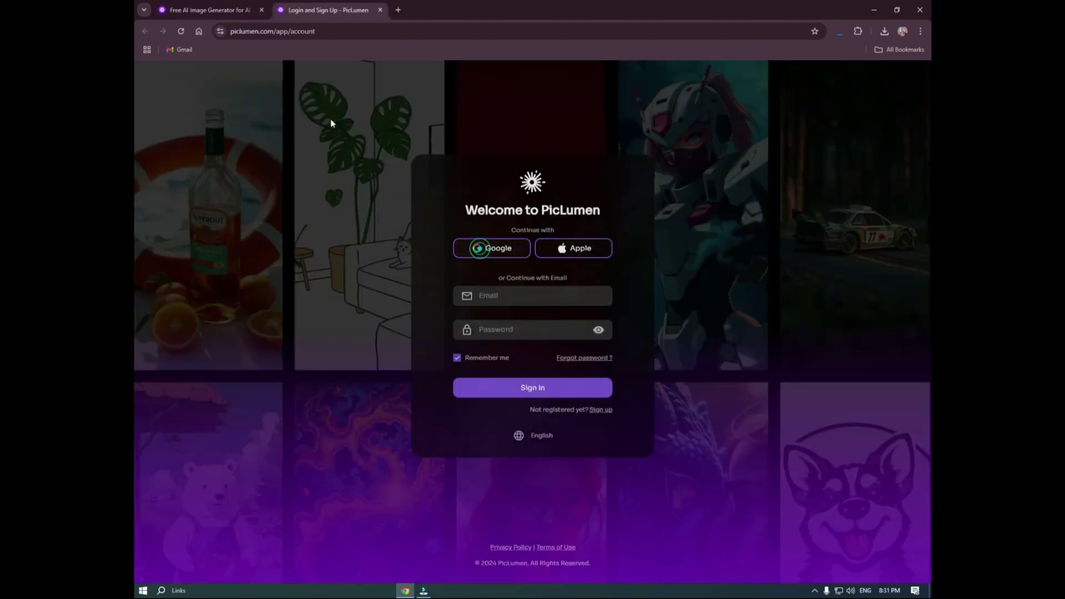
left_click(479, 248)
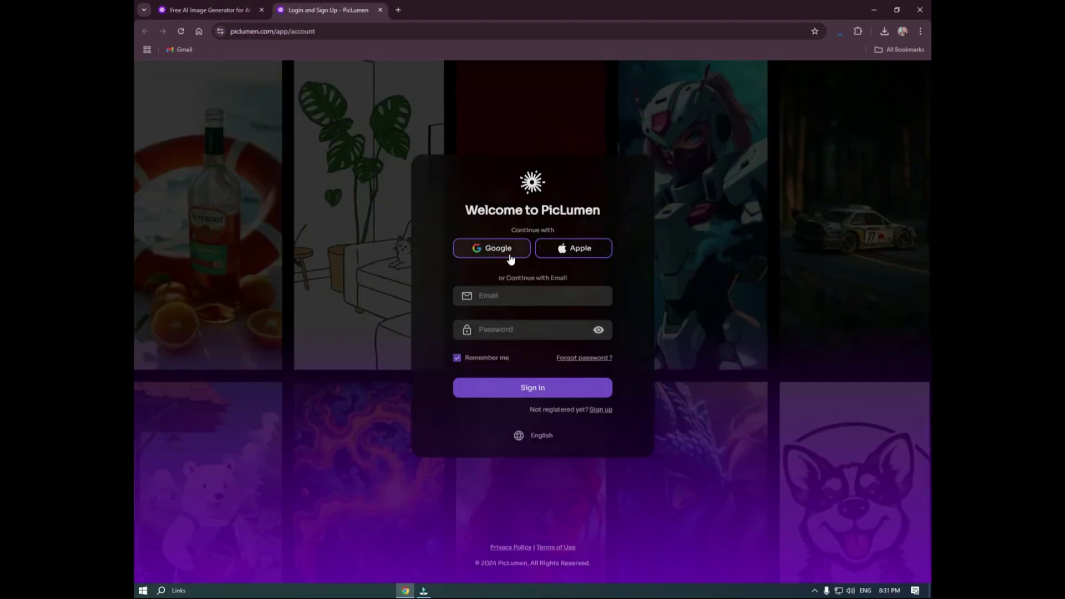
left_click(533, 298)
left_click(591, 394)
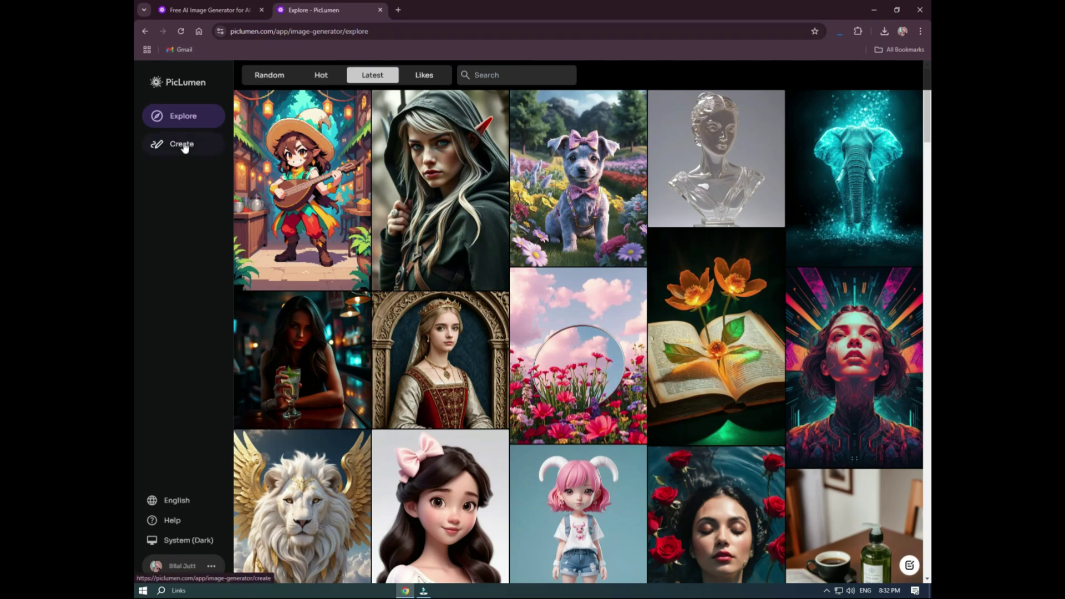
Set 16:9 aspect ratio and 4 images, paste the Lamborghini prompt, and generate
left_click(183, 146)
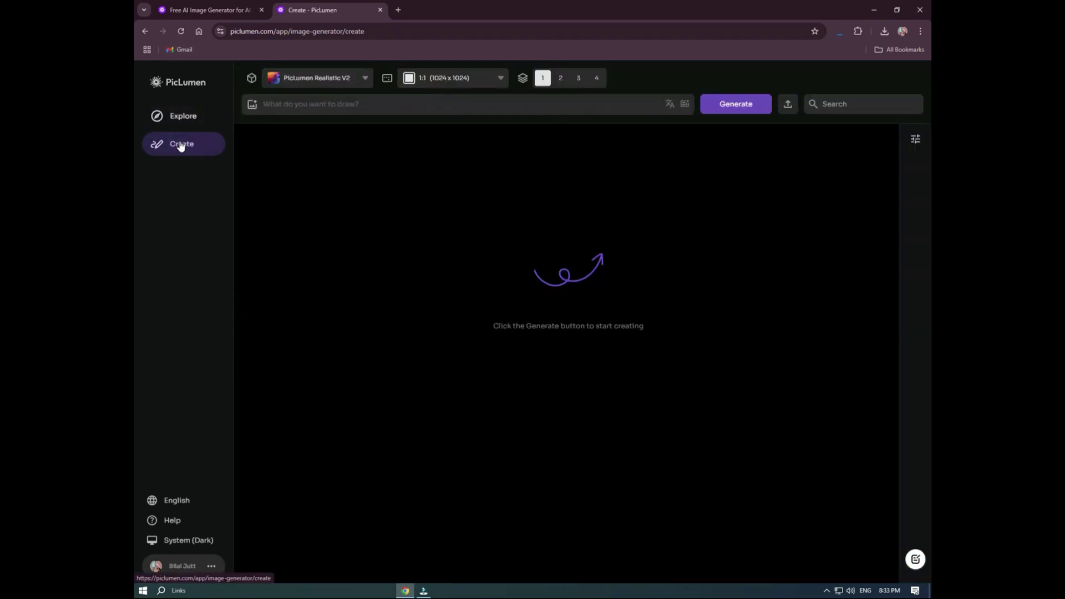
left_click(500, 81)
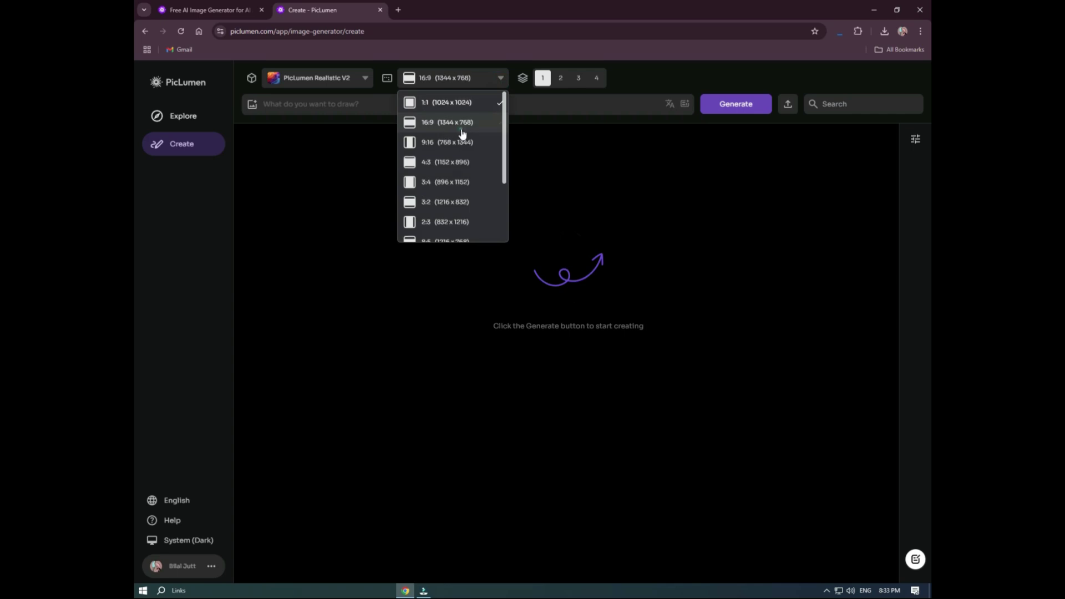
left_click(461, 130)
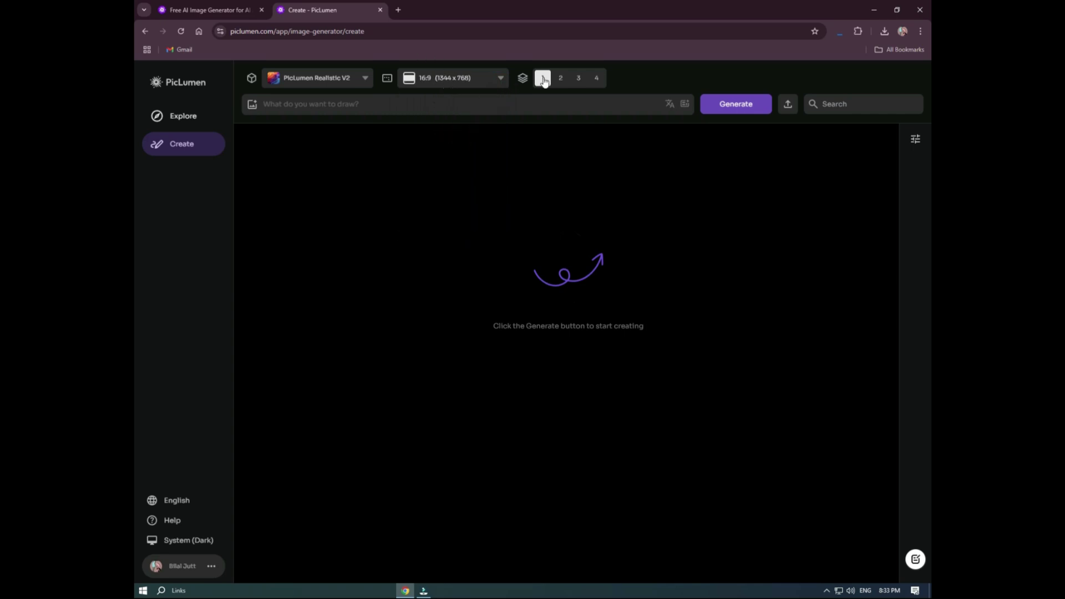
left_click(596, 78)
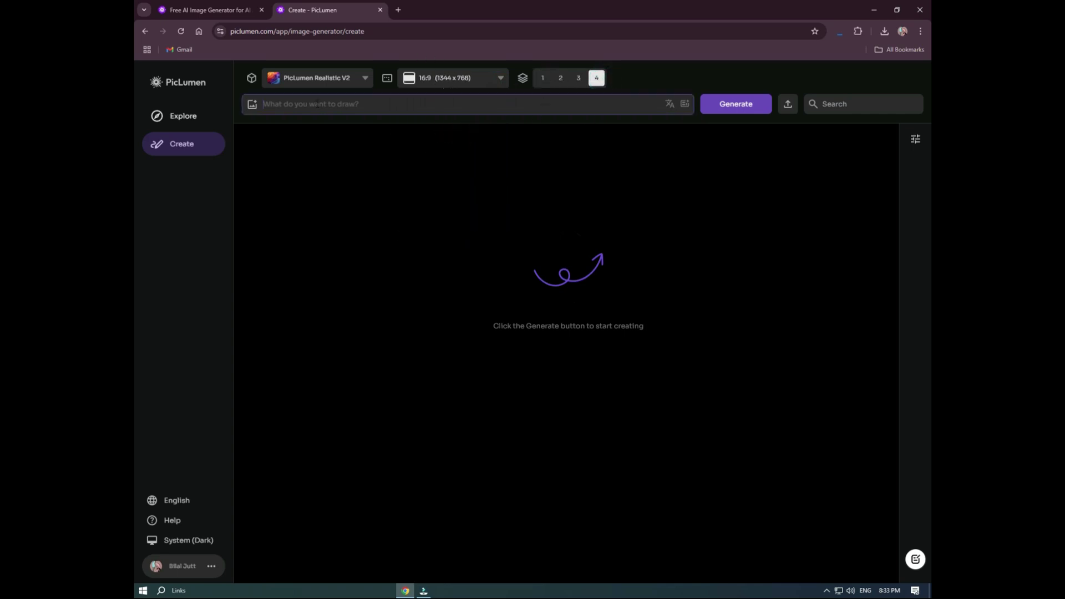
left_click(317, 103)
key("ctrl+v")
left_click(749, 101)
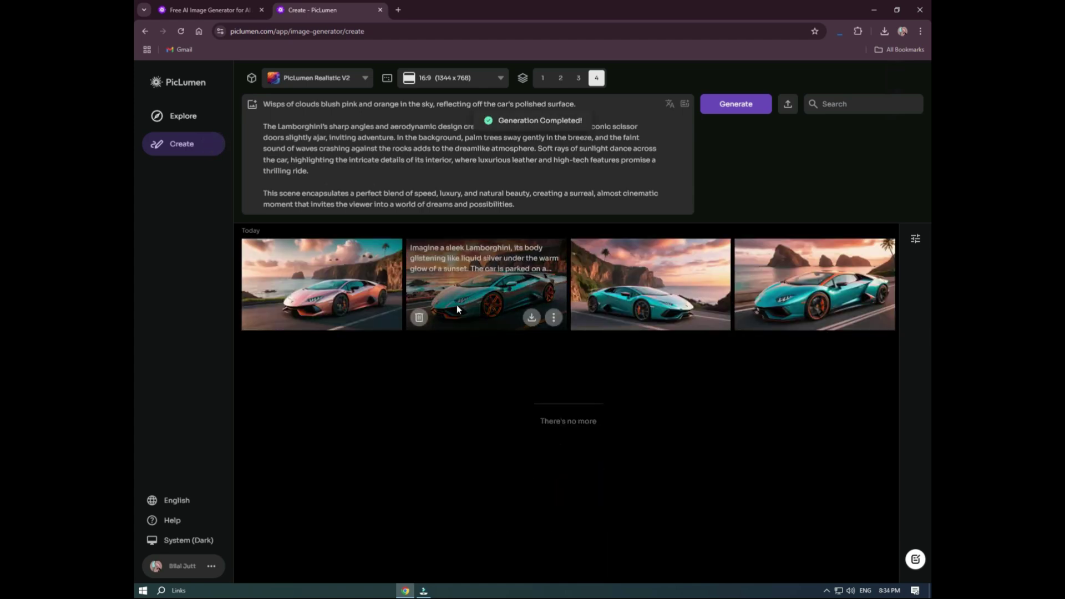
View the first Lamborghini image full size, then close the viewer
left_click(343, 280)
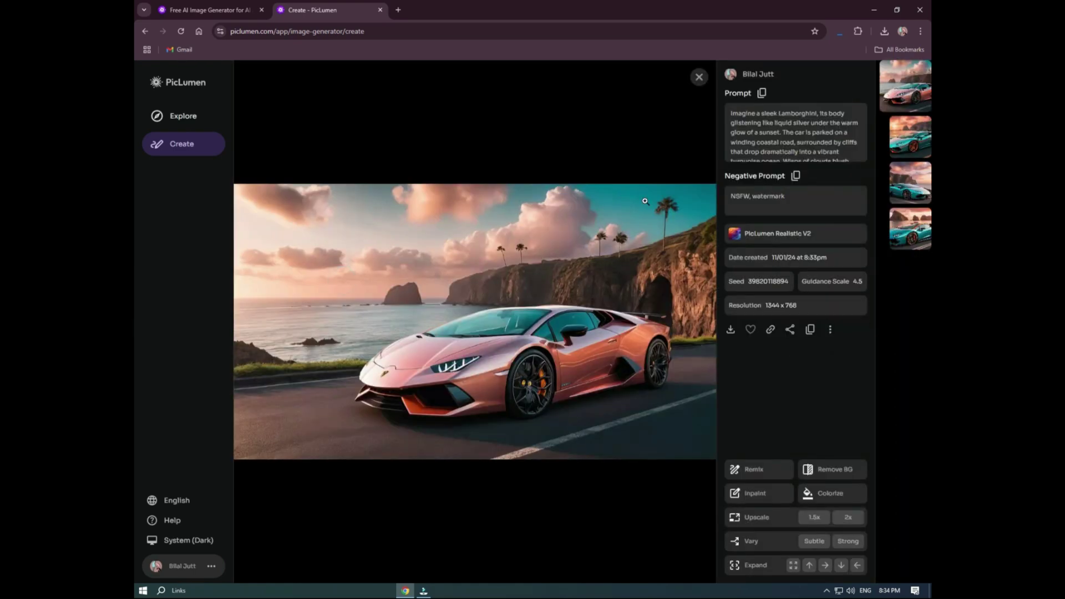
left_click(696, 343)
left_click(701, 334)
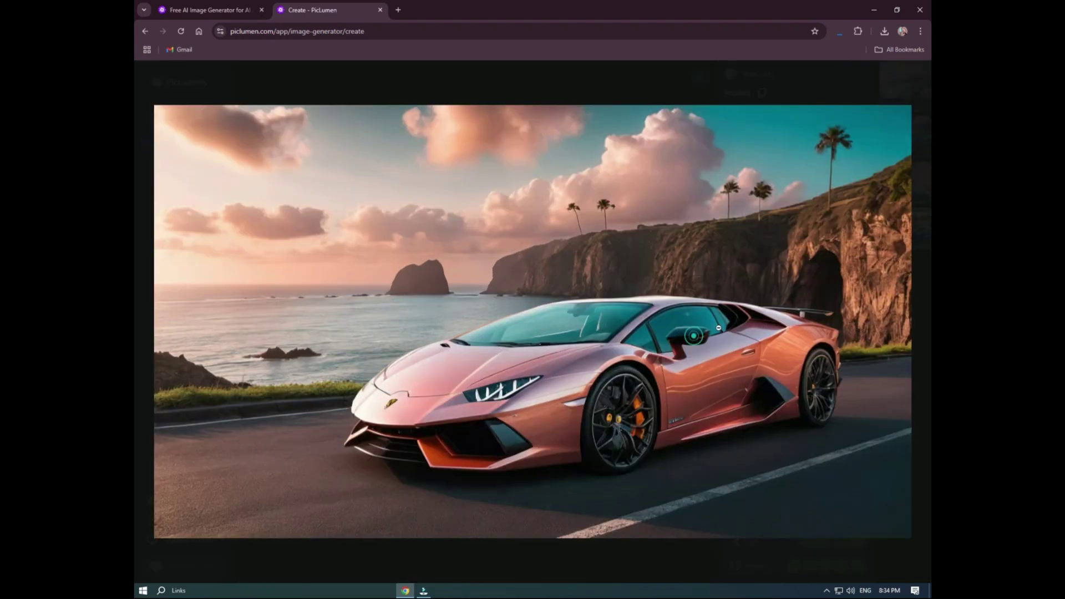
left_click(641, 281)
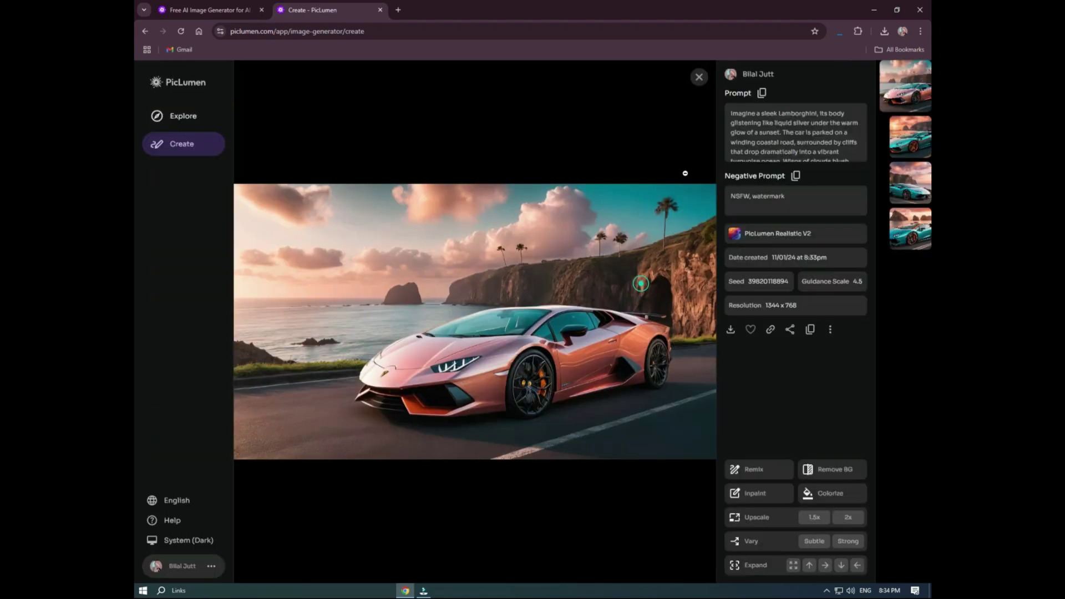
left_click(703, 79)
View the second car image full size, then open the fourth image's details
left_click(465, 286)
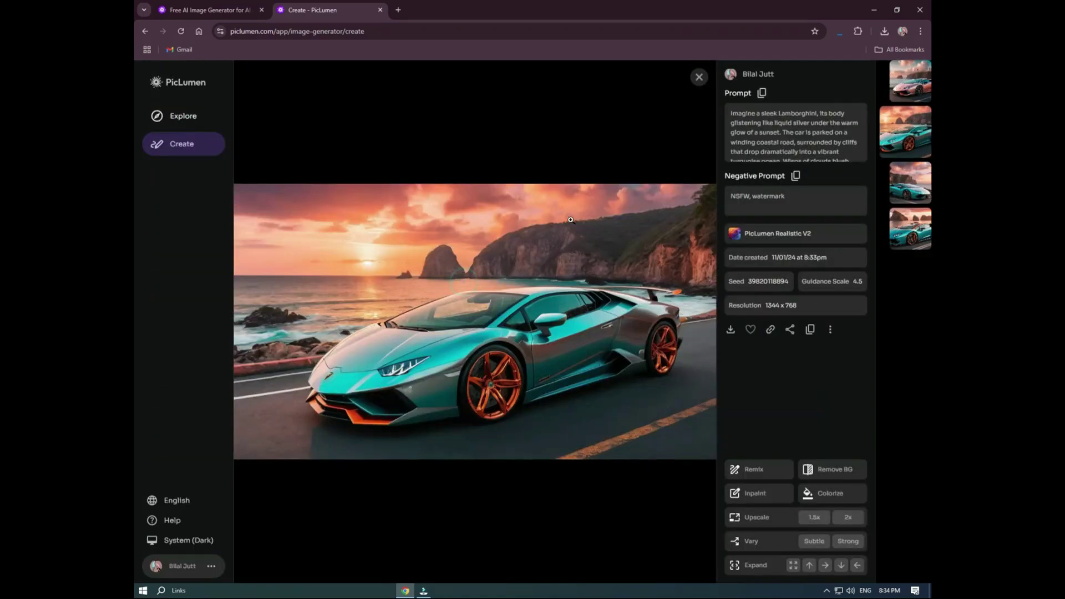
left_click(600, 276)
left_click(758, 245)
left_click(700, 76)
left_click(773, 281)
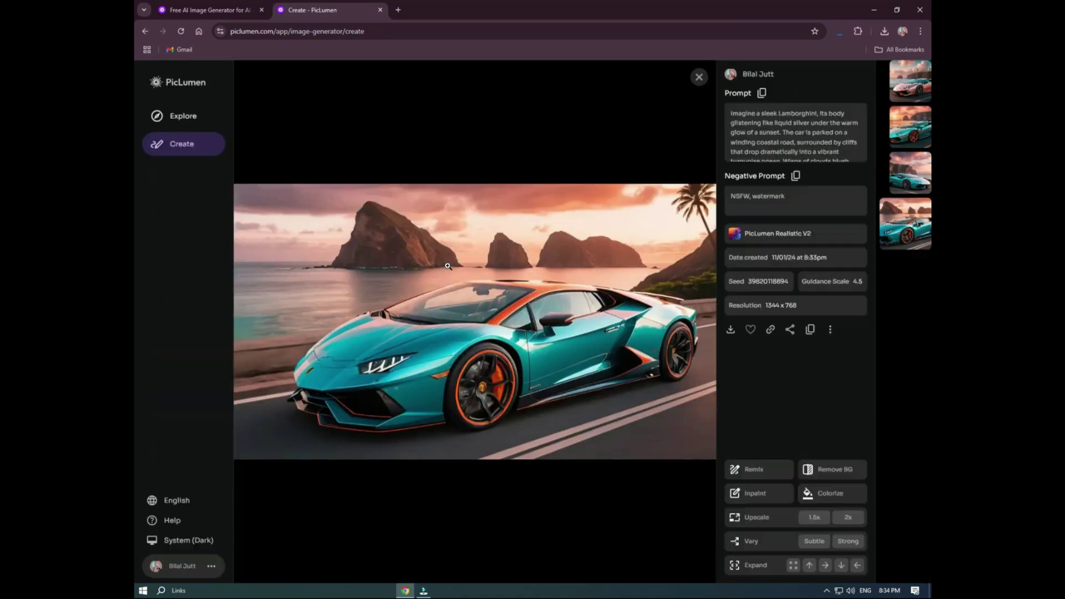
Remove the previously attached car image from the video prompt
left_click(450, 267)
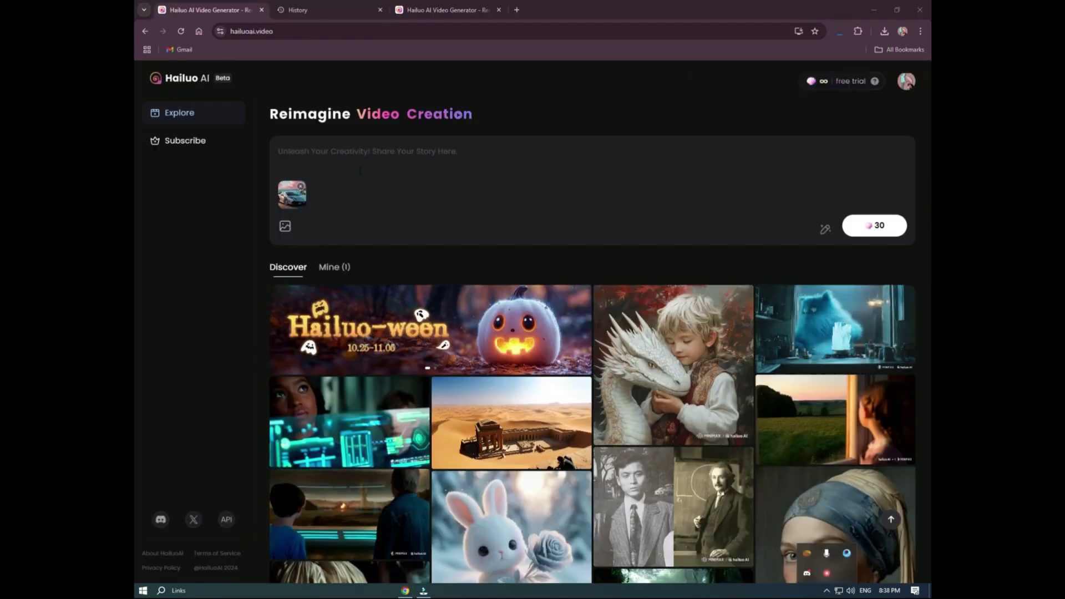
left_click(305, 187)
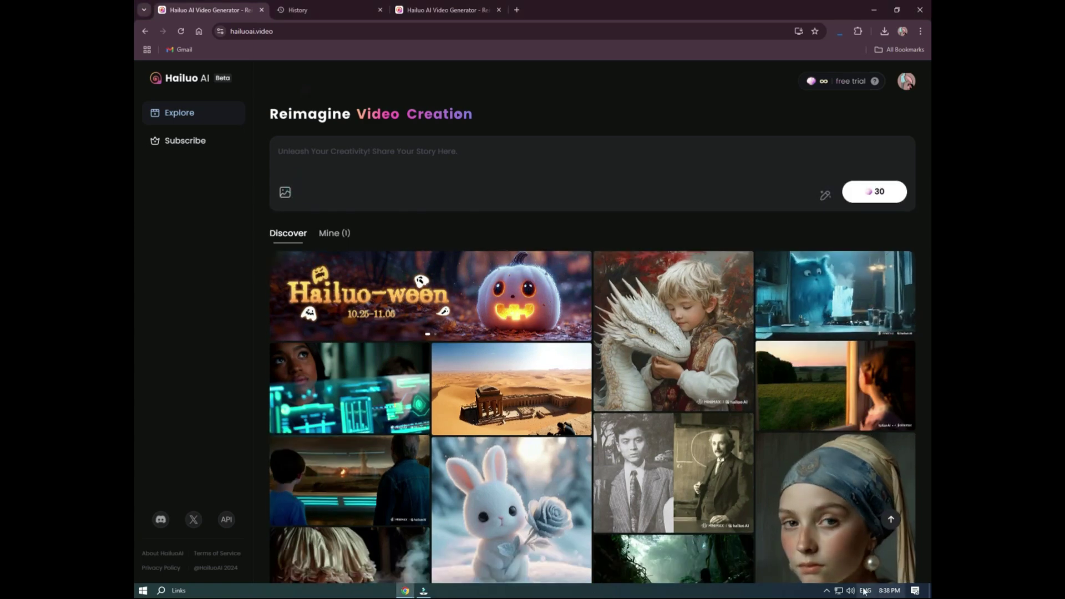
left_click(827, 591)
left_click(827, 569)
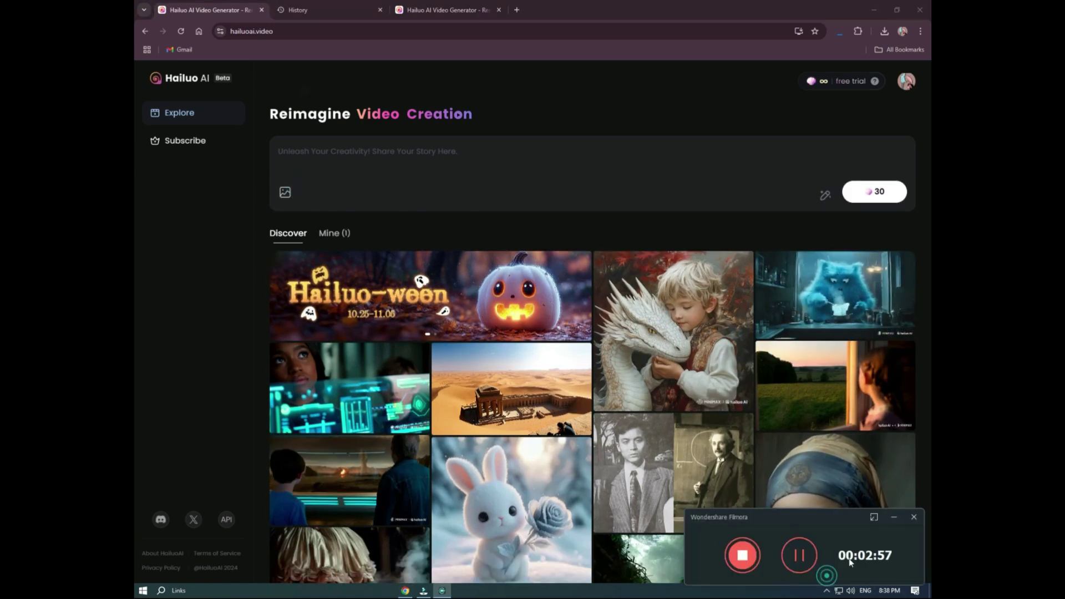
left_click(875, 518)
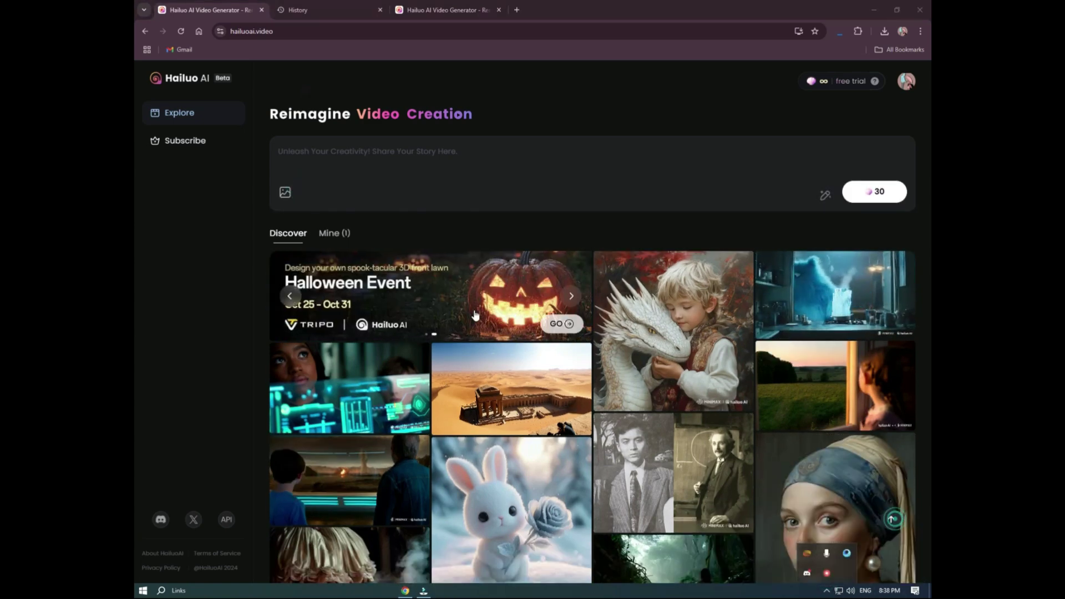
Upload the Leonardo_Phoenix Lamborghini image from the Desktop as the starting image
left_click(285, 197)
left_click(336, 234)
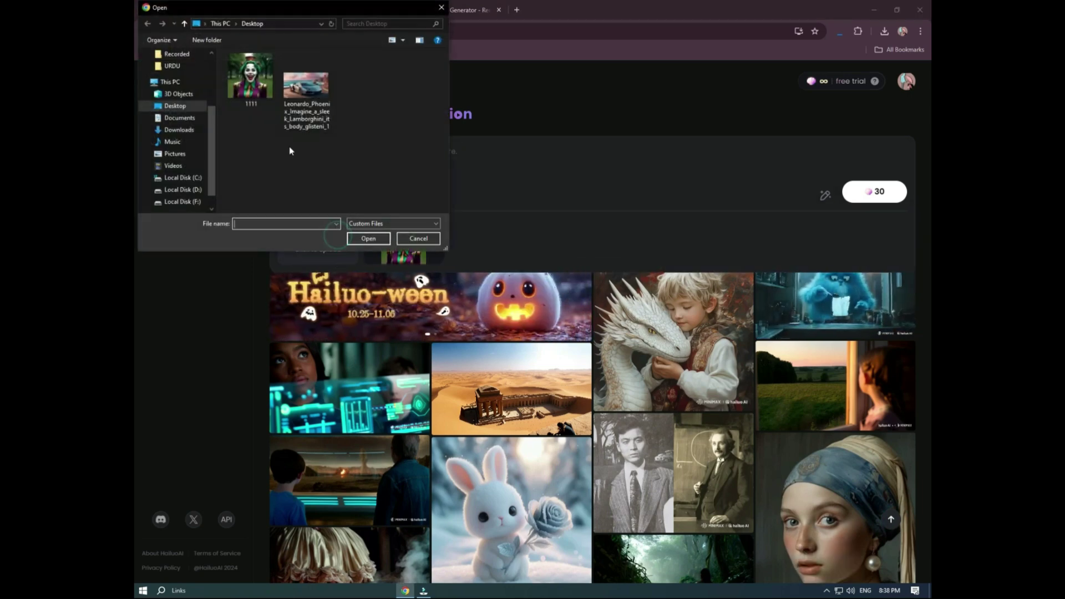
left_click(314, 125)
left_click(368, 239)
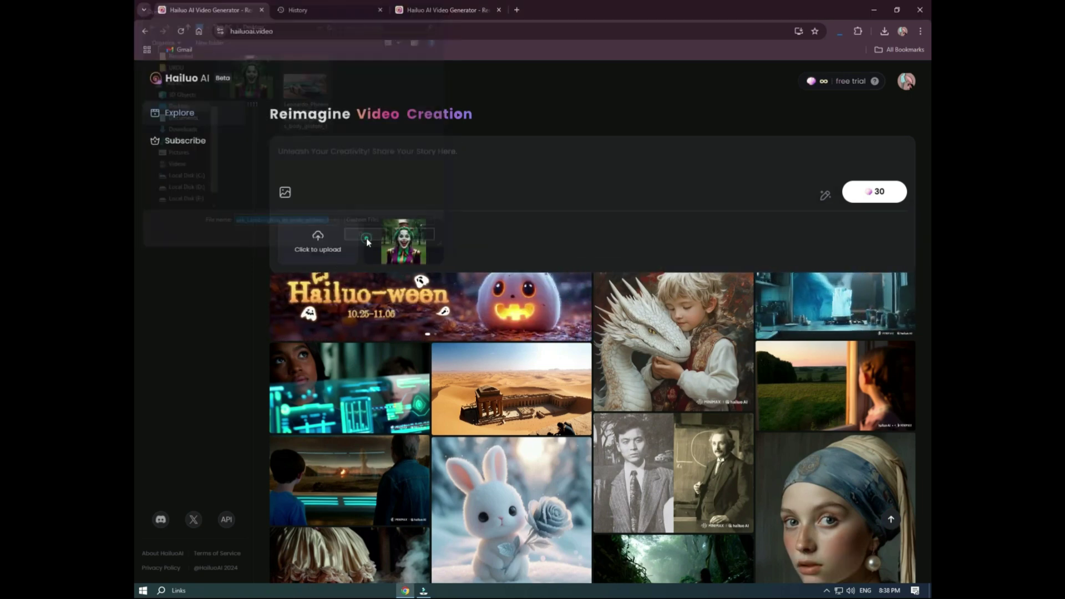
Prompt the Lamborghini speeding along the road in pounding rain and generate the 30-credit video
left_click(364, 157)
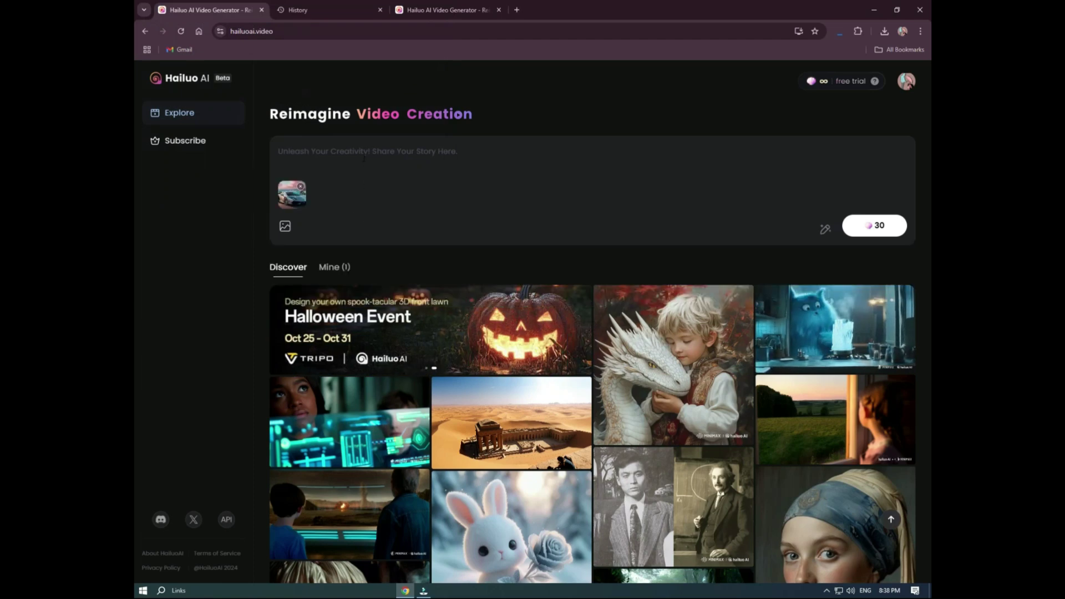
type("rain is pounding ")
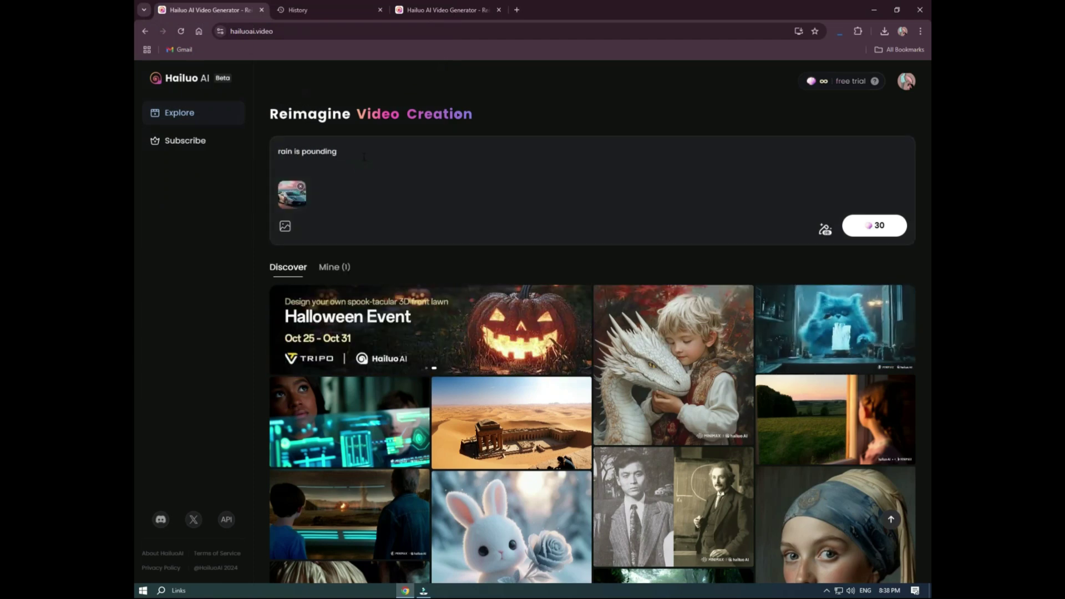
type("down, and a lam =bor")
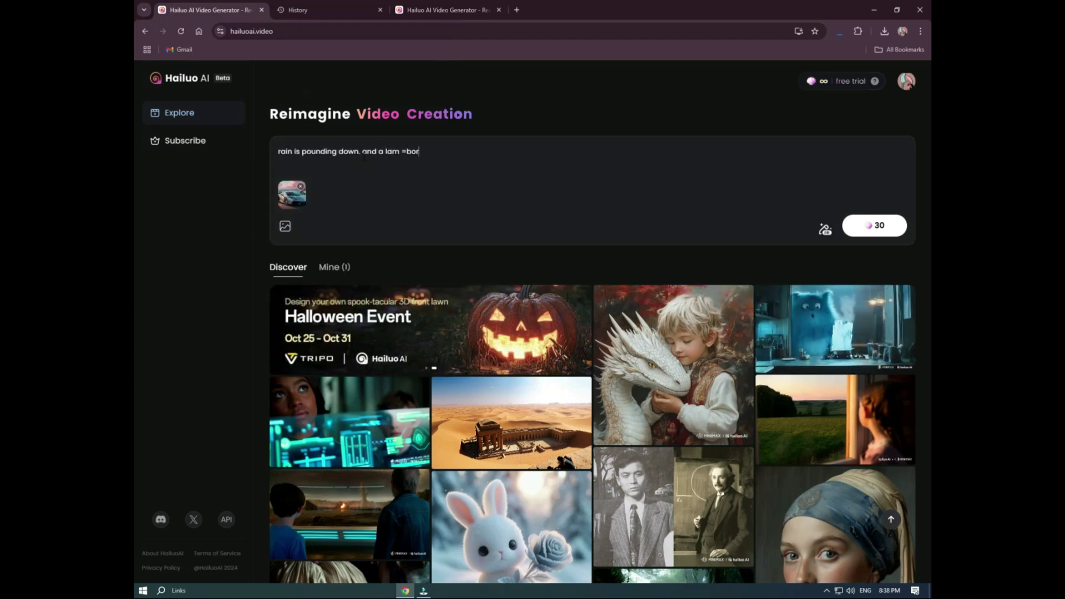
key("BackSpace")
key("BackSpace")
key("BackSpace")
key("BackSpace")
key("BackSpace")
type("borghini speed along the r")
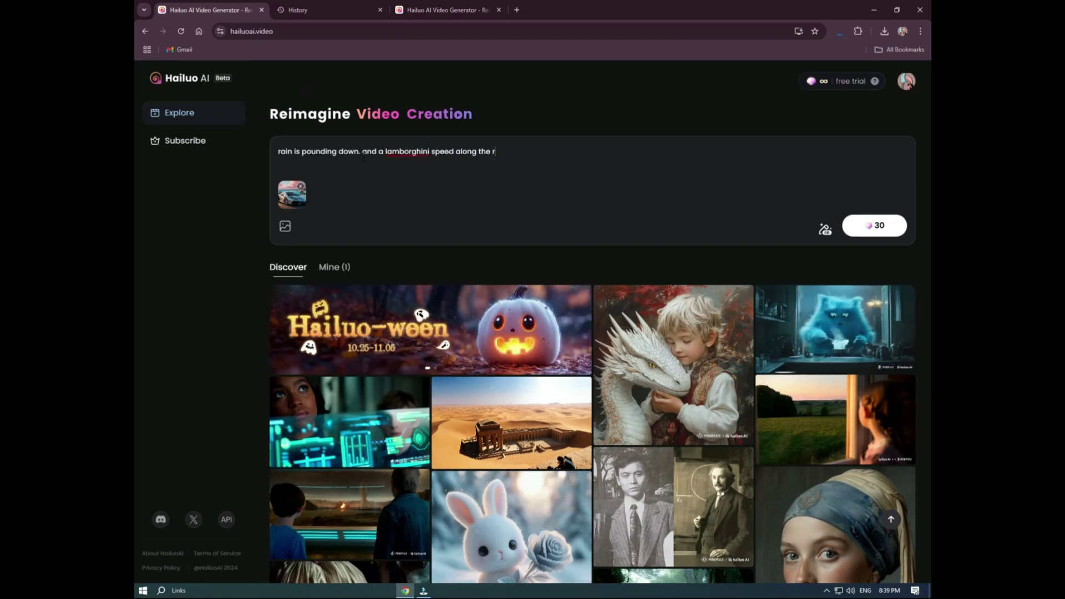
type("oad")
left_click(875, 227)
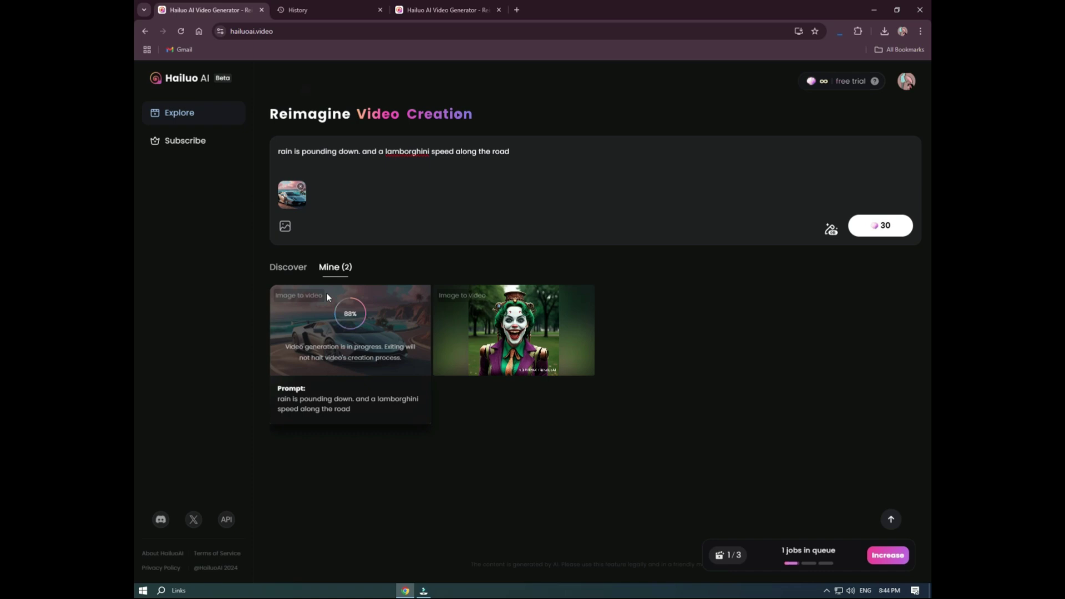
Open the completed Lamborghini clip from the Mine tab and play it
left_click(371, 318)
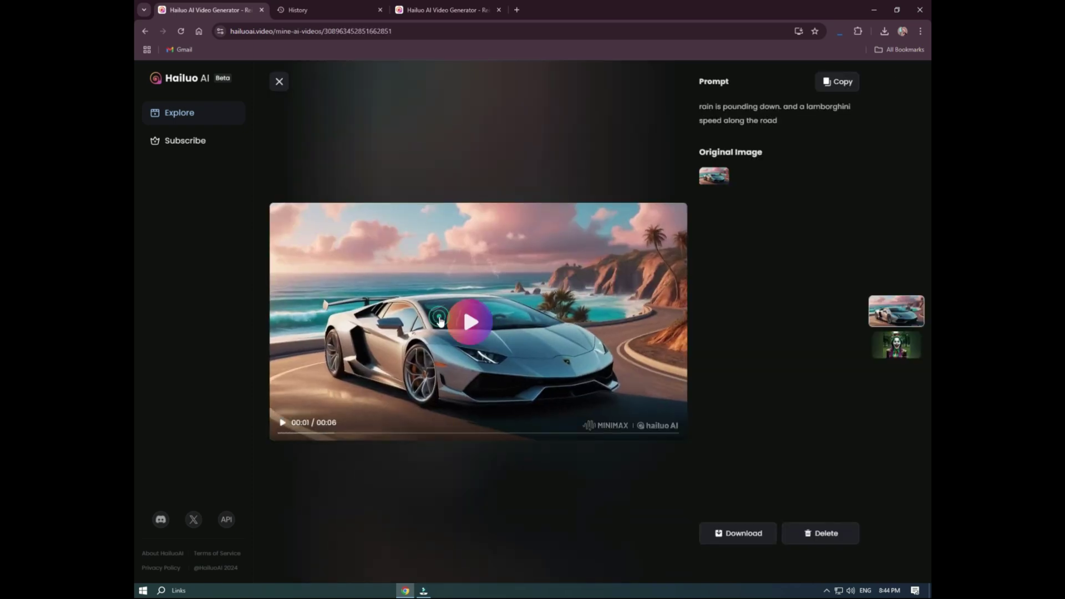
left_click(438, 322)
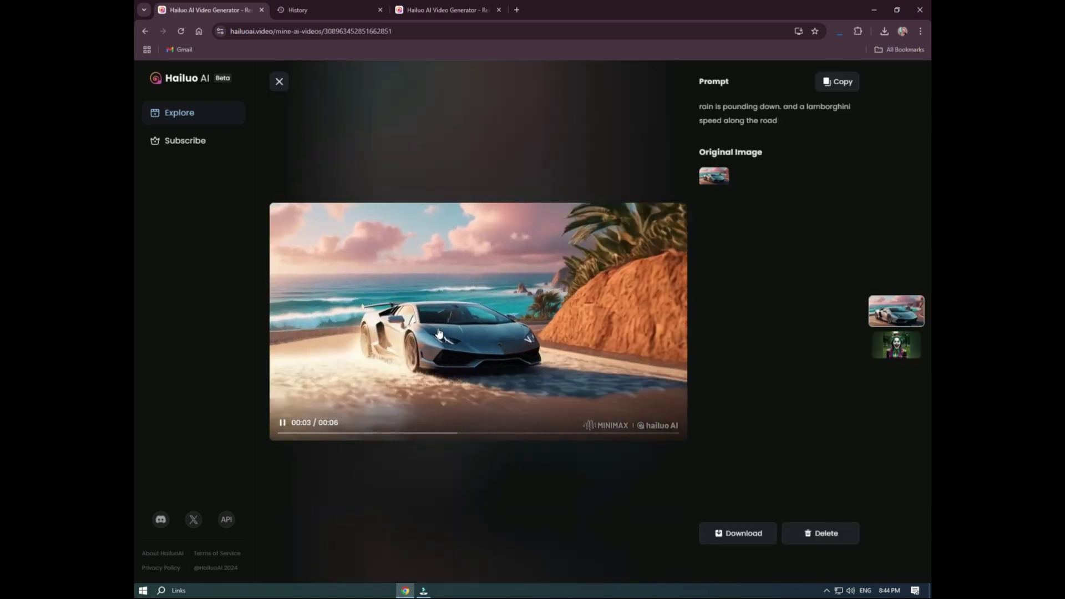